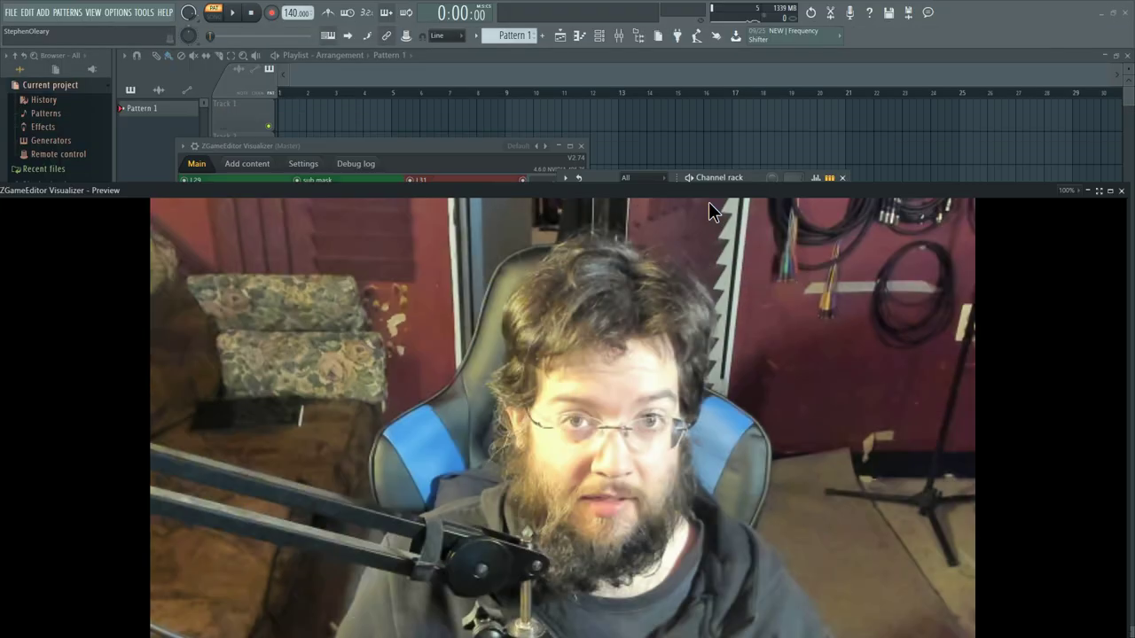
Move the webcam preview down and left to uncover the visualizer layers and Patcher map.
left_click_drag(708, 202, 580, 275)
Enlarge the webcam preview on the left, open the Mixer, and shift the Patcher map up-right.
left_click_drag(834, 275, 264, 505)
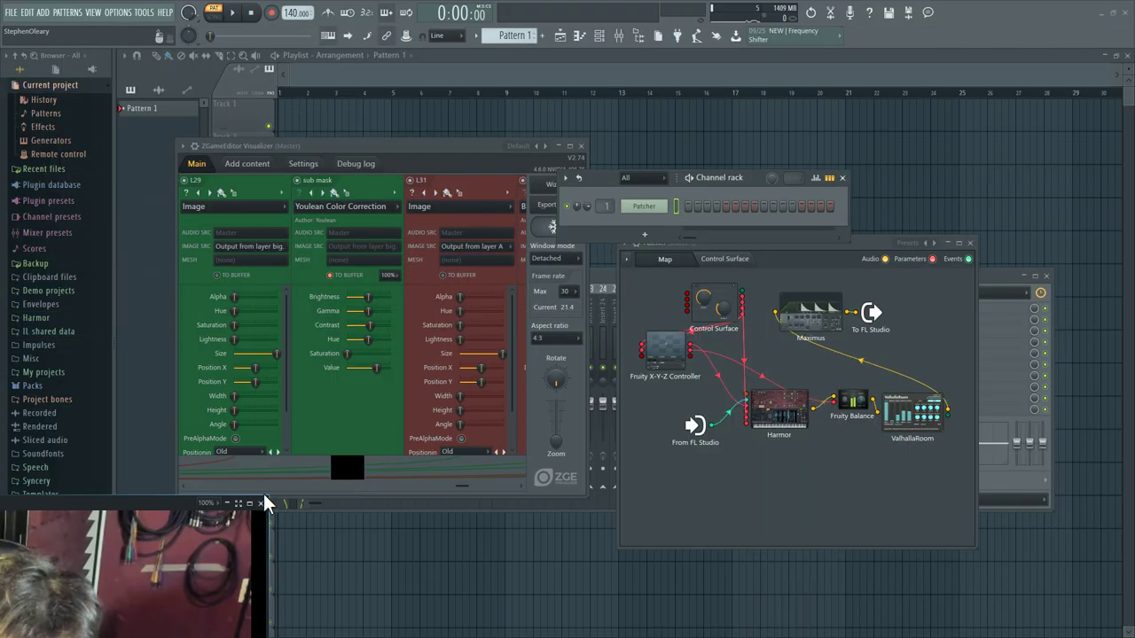
double_click(131, 512)
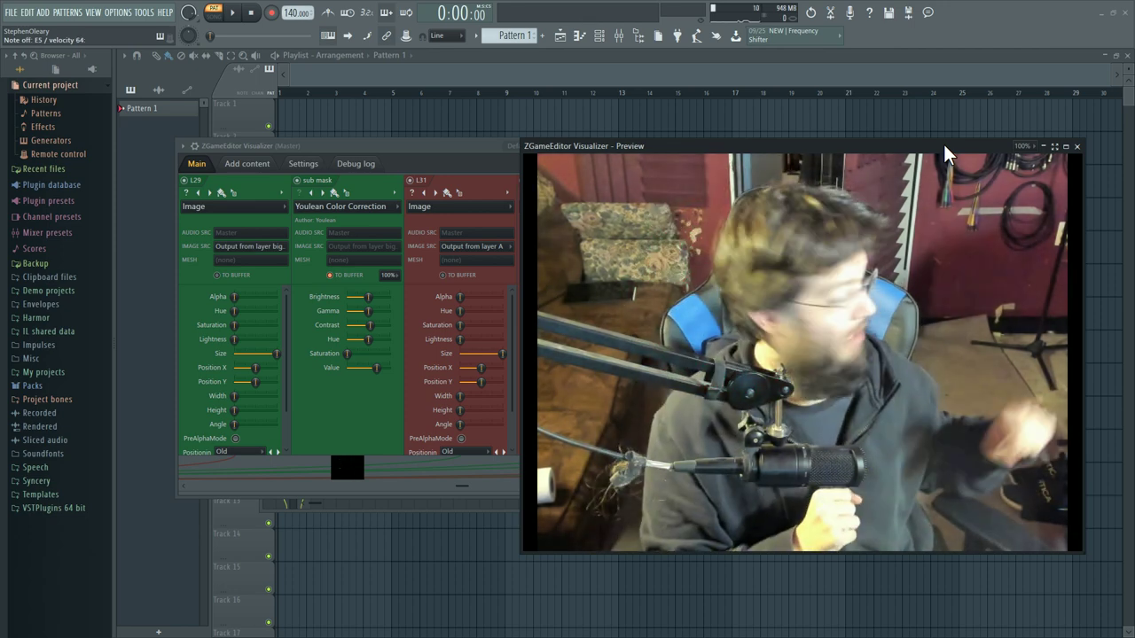
left_click(599, 35)
left_click_drag(652, 144, 197, 147)
left_click_drag(737, 216, 768, 143)
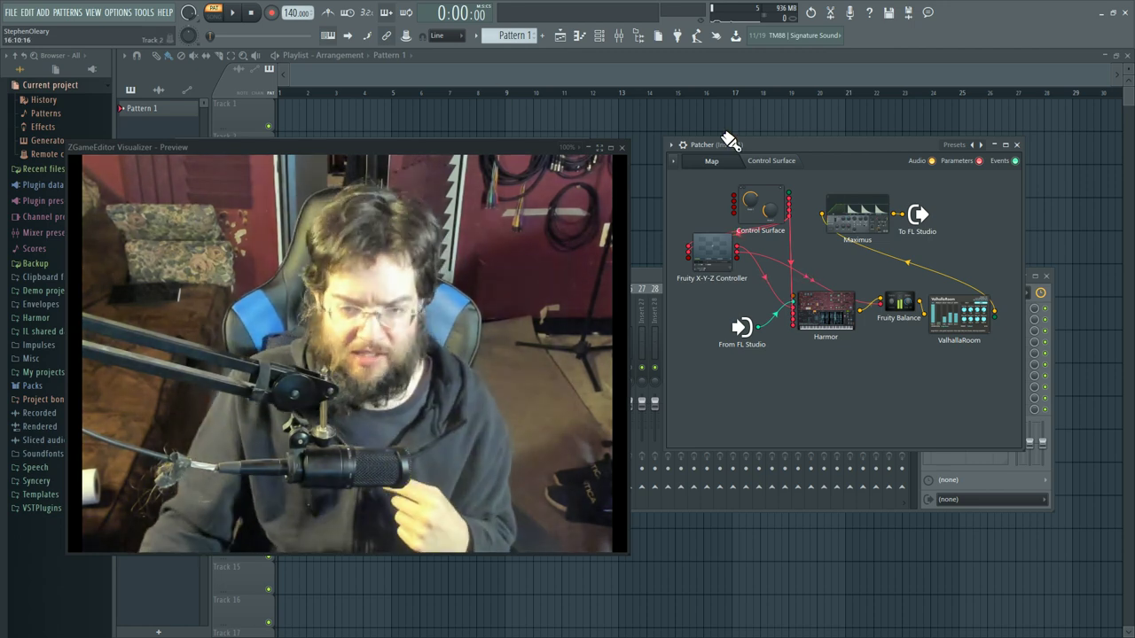
Put the preview on the right and widen the visualizer to browse layers A, B, C and main mask.
left_click_drag(520, 152, 1008, 172)
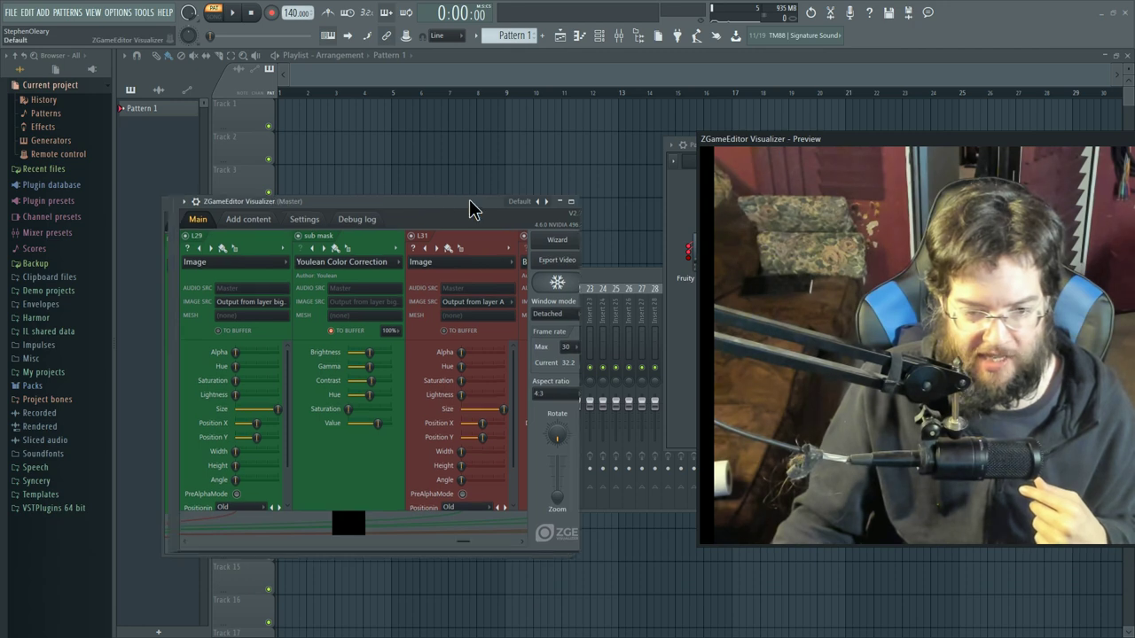
left_click_drag(565, 525, 285, 530)
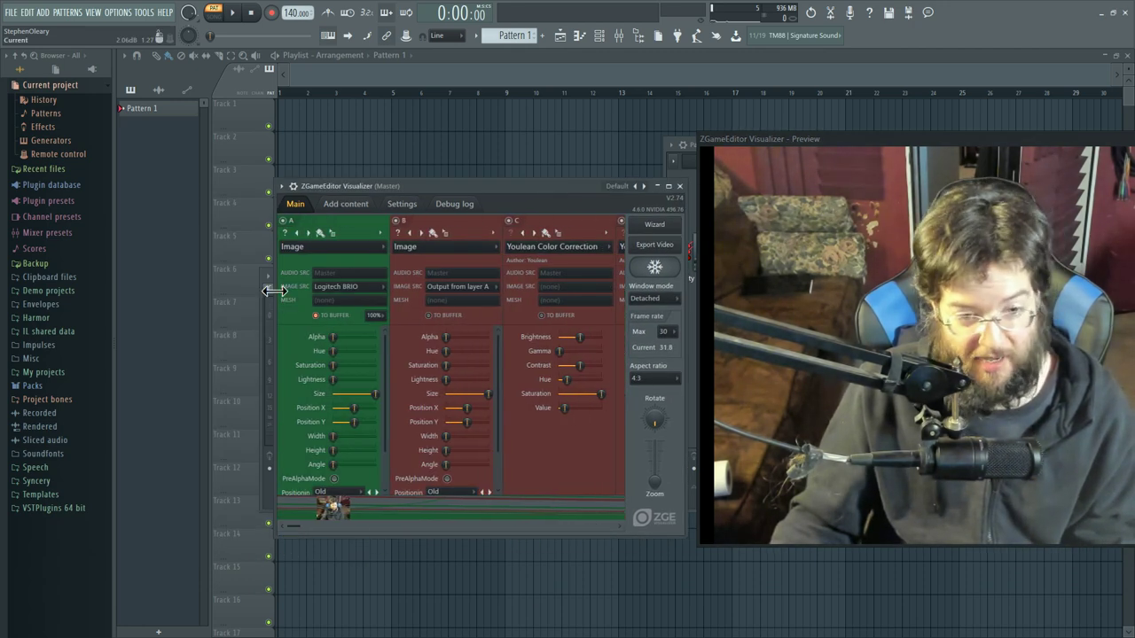
left_click_drag(276, 288, 142, 295)
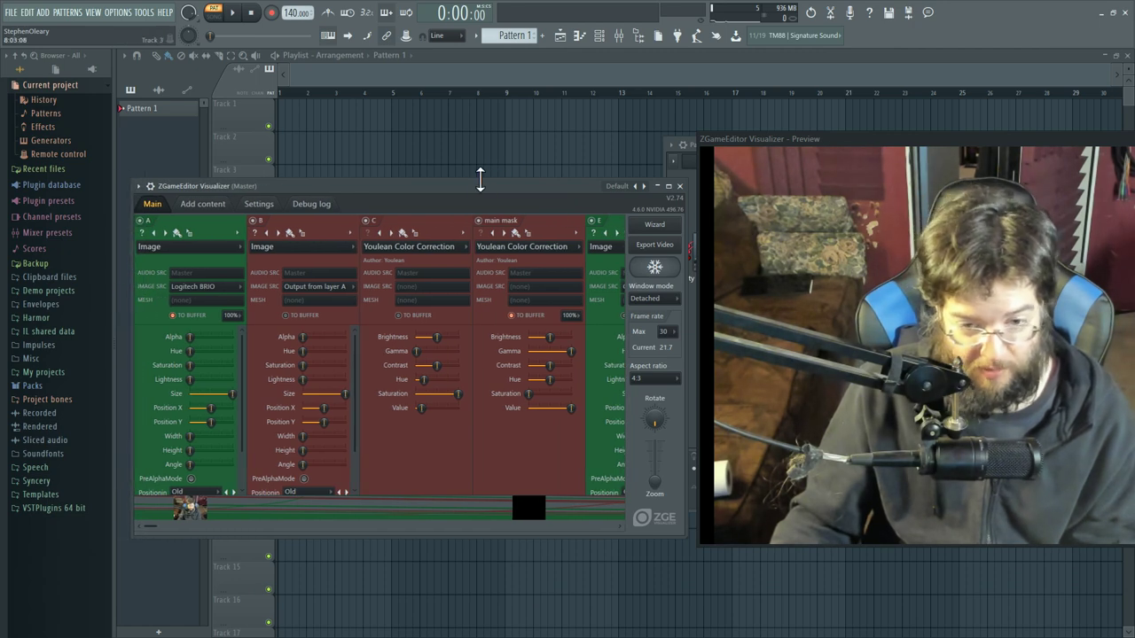
left_click_drag(788, 141, 807, 118)
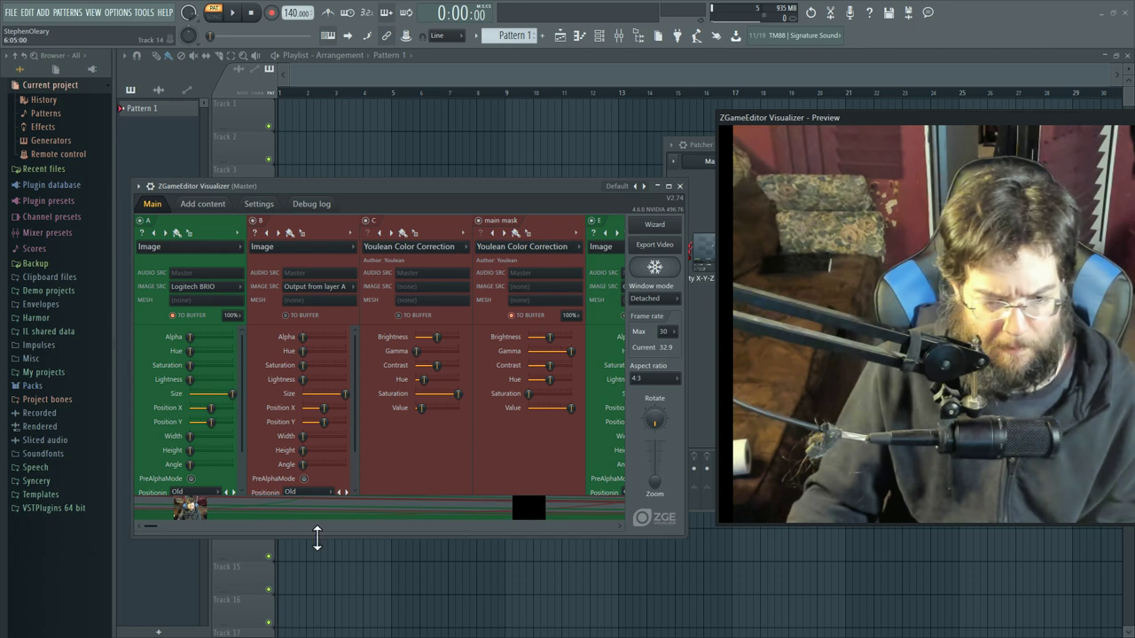
left_click_drag(150, 524, 535, 517)
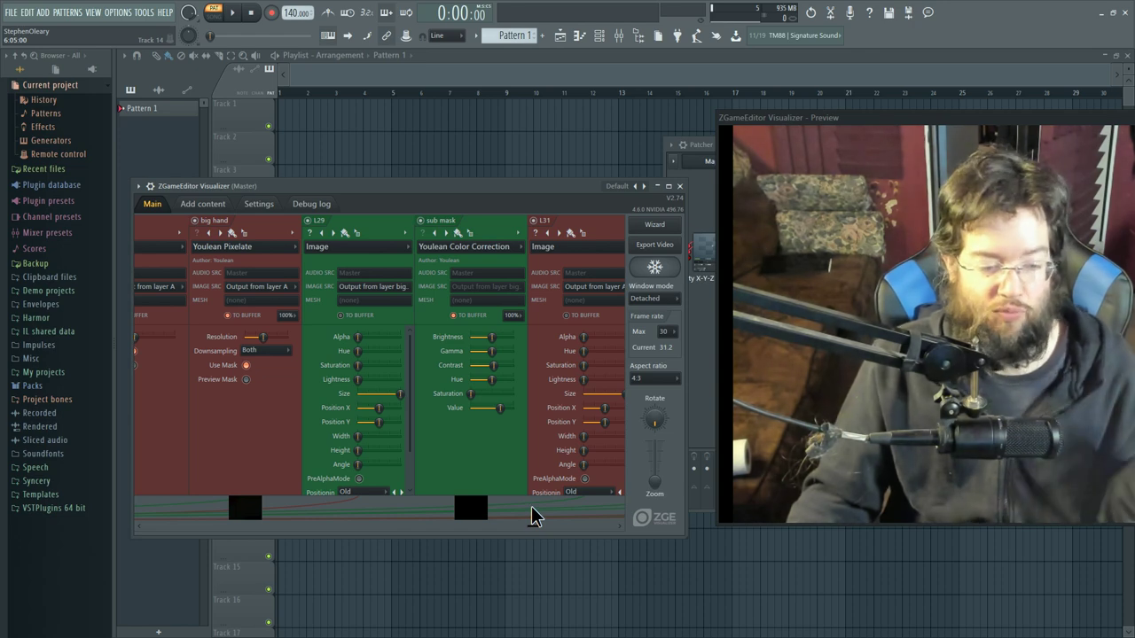
left_click_drag(531, 511, 124, 511)
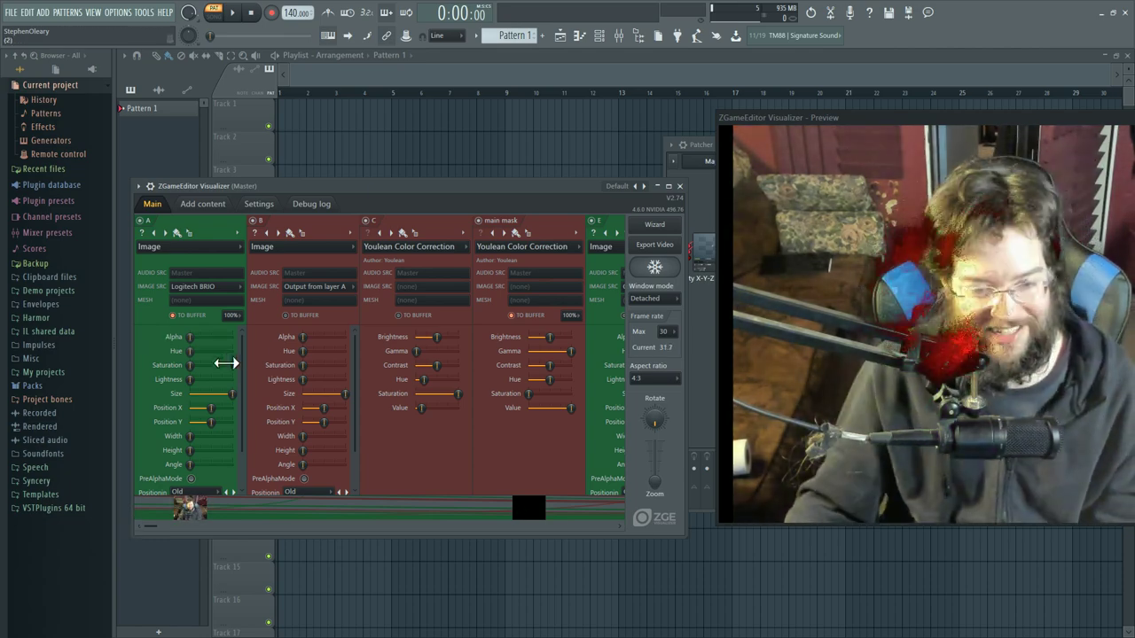
Load ZGameEditor Visualizer into mixer FX slot 2 with the Default preset.
left_click(631, 37)
left_click_drag(820, 118, 975, 190)
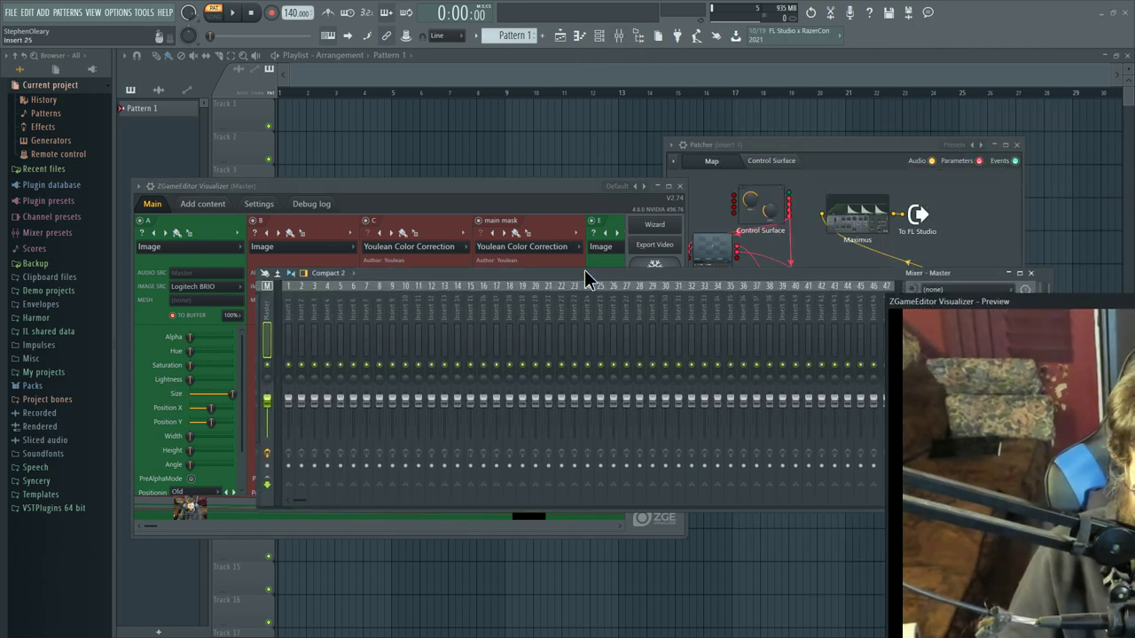
left_click_drag(484, 262, 315, 242)
left_click(693, 288)
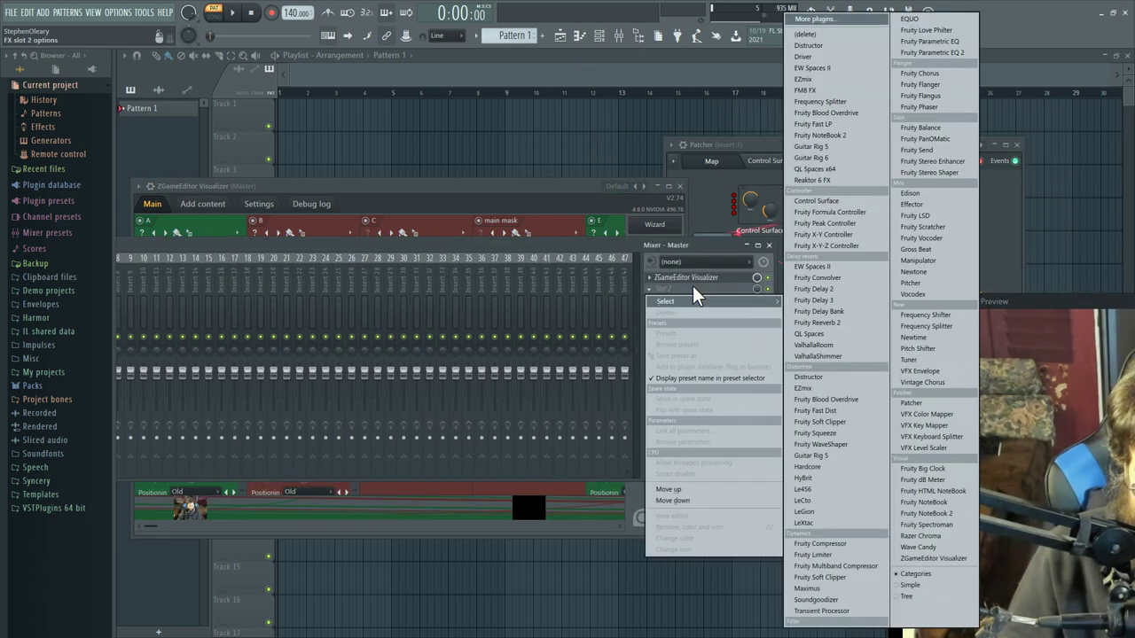
left_click(954, 558)
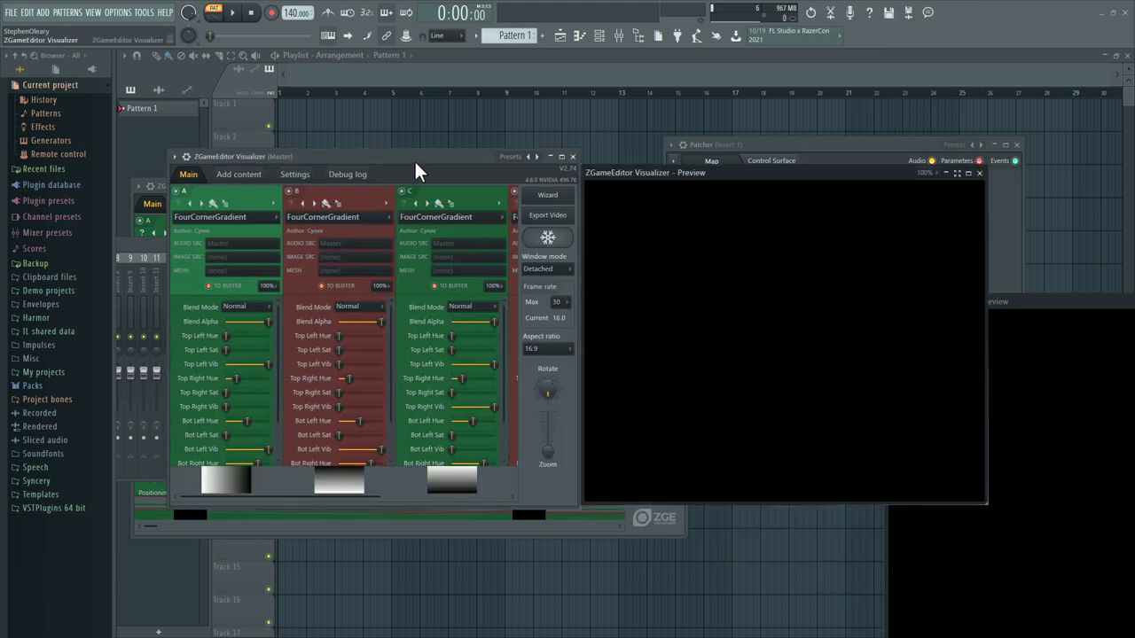
left_click_drag(418, 160, 435, 160)
left_click(545, 157)
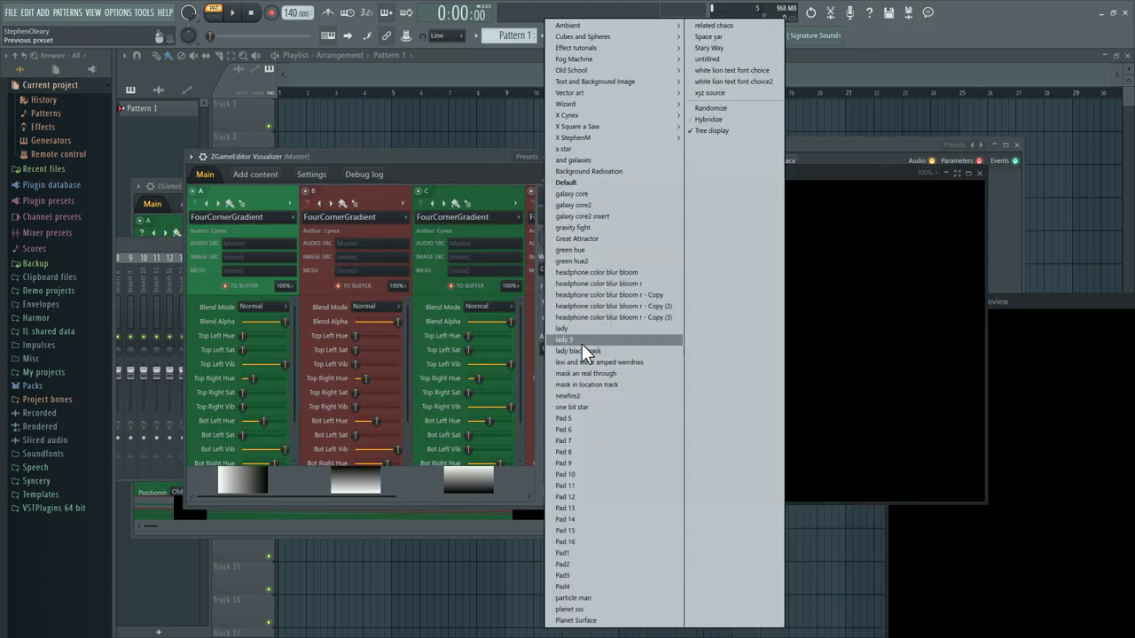
left_click(601, 182)
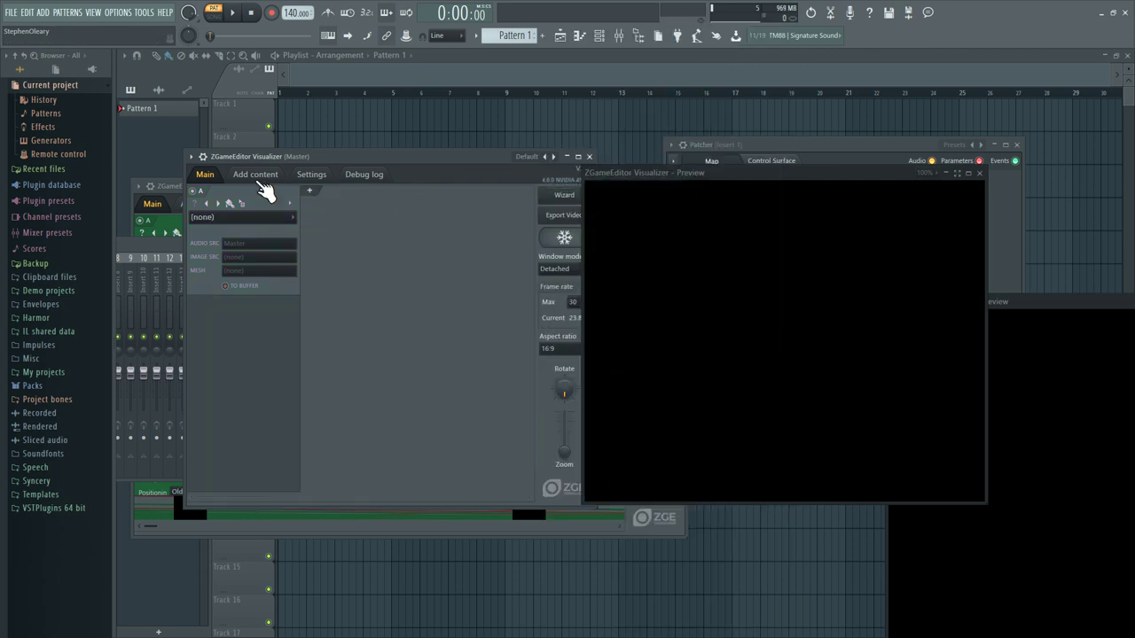
Add the Logitech BRIO webcam as a content source.
left_click(261, 177)
left_click(313, 215)
left_click(528, 291)
left_click(513, 315)
left_click(603, 362)
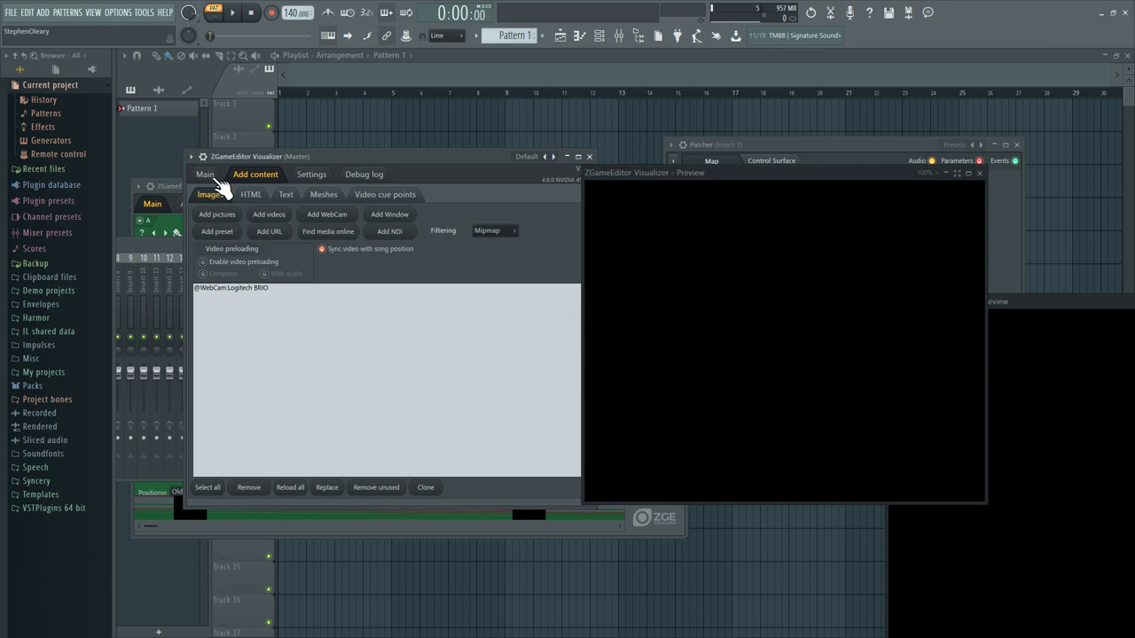
Make layer A an Image layer fed by the Logitech BRIO webcam, rendering TO BUFFER.
left_click(218, 179)
left_click(227, 219)
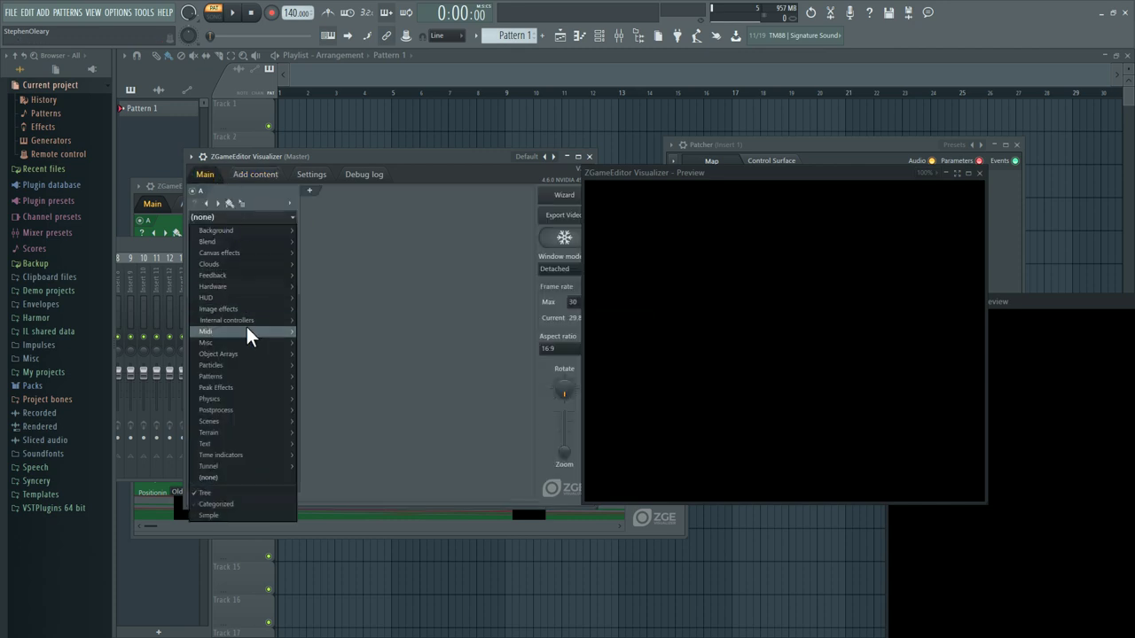
mouse_move(255, 318)
left_click(319, 321)
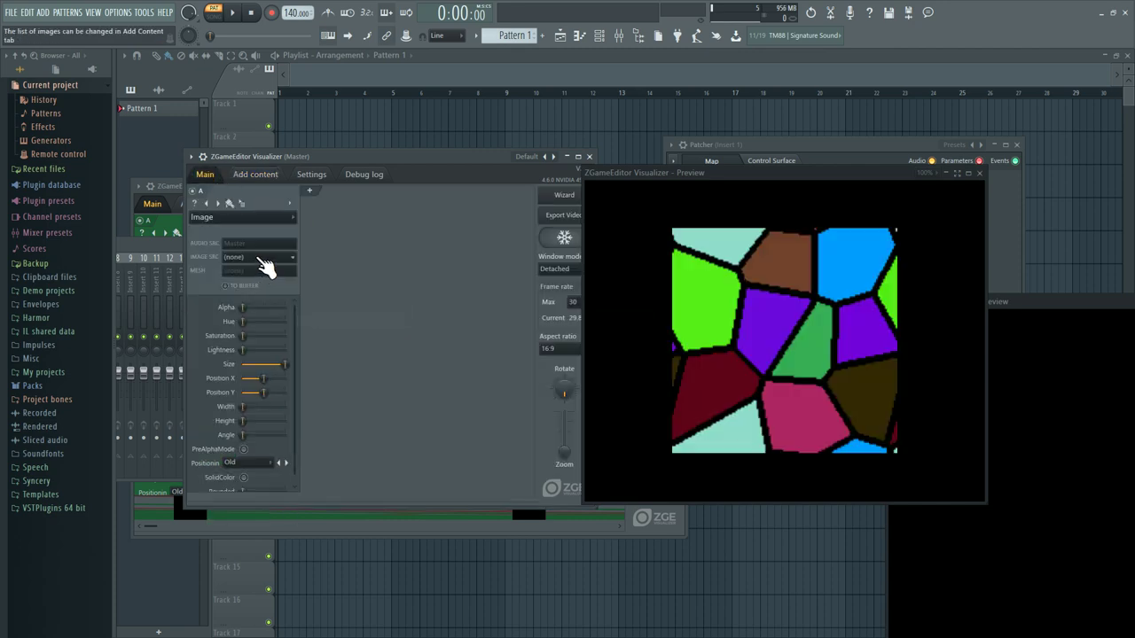
left_click(257, 270)
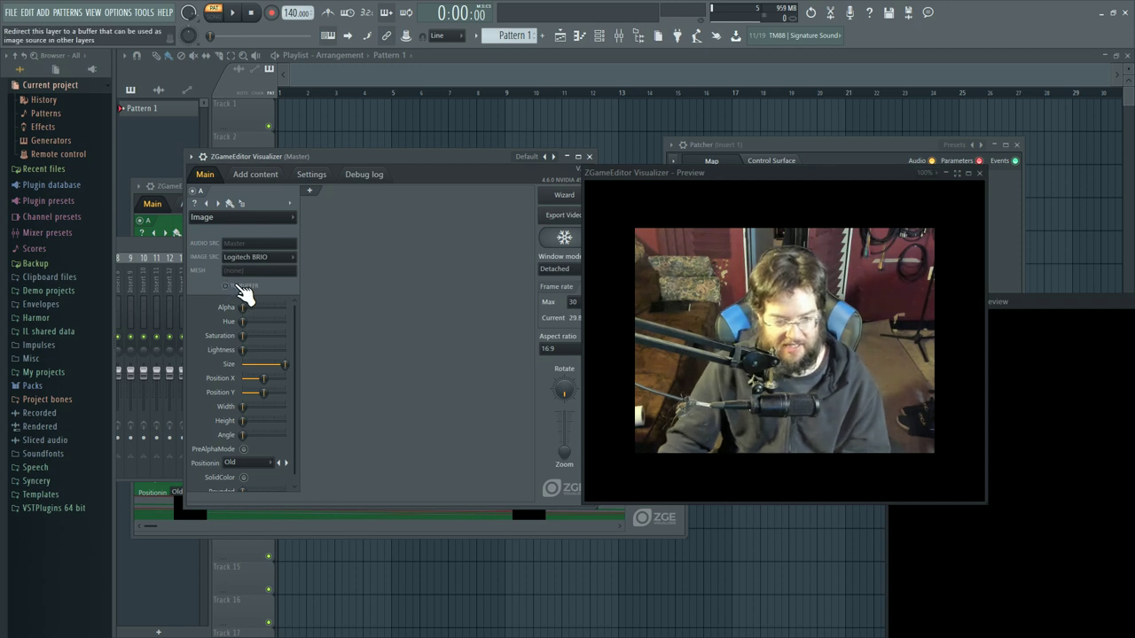
left_click(226, 286)
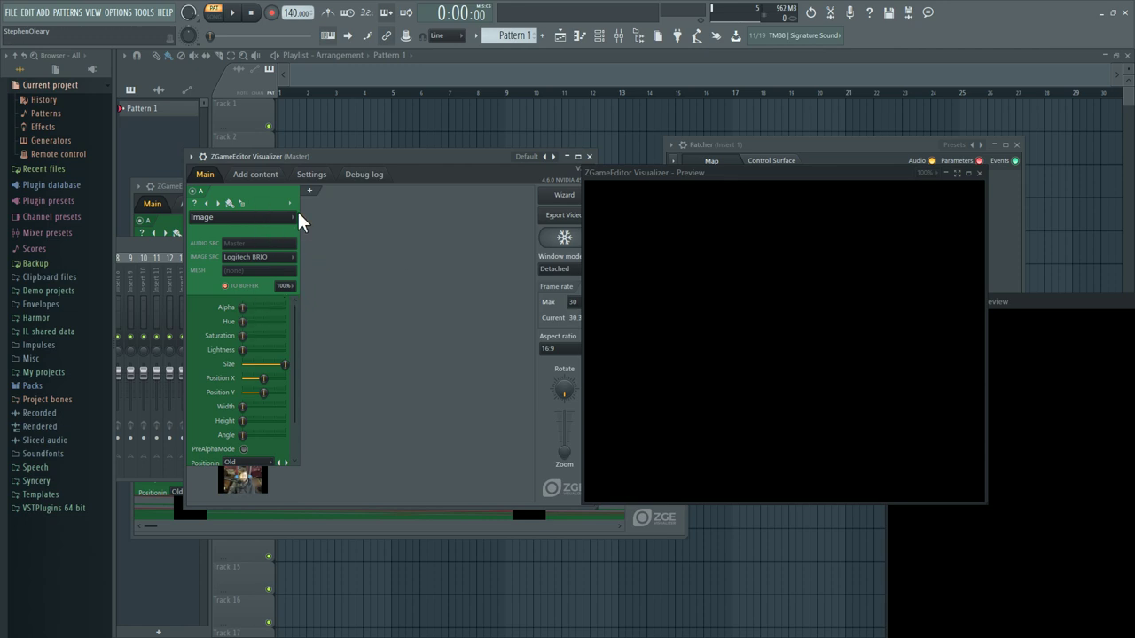
Add layer B as an Image layer with IMAGE SRC 'Output from layer A'.
left_click(310, 191)
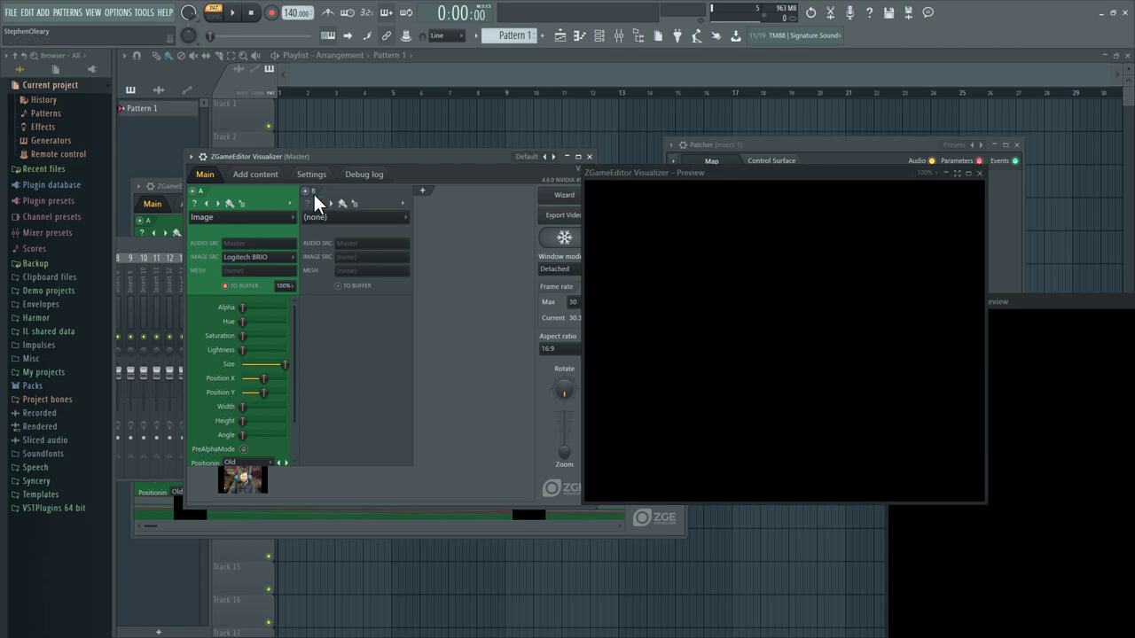
mouse_move(383, 309)
left_click(437, 321)
left_click(372, 256)
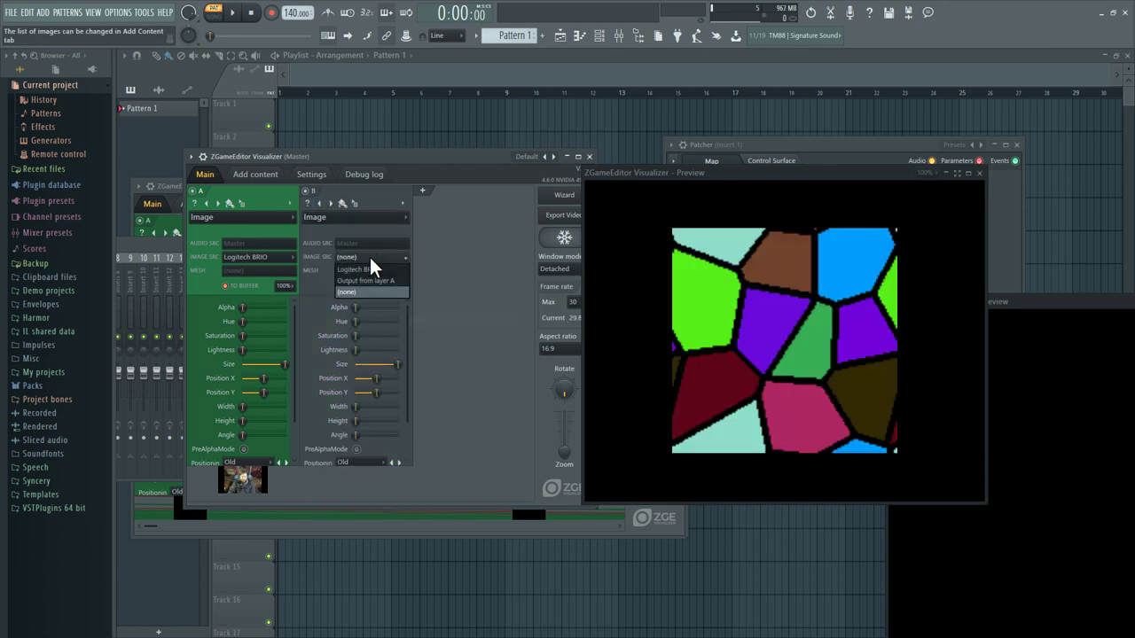
left_click(390, 280)
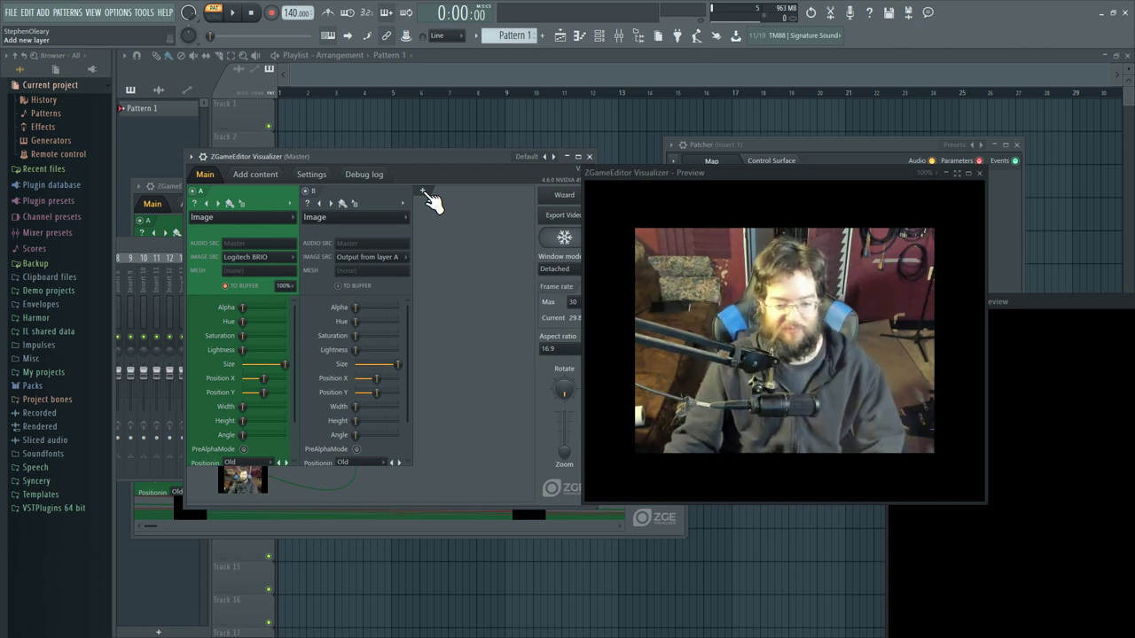
Add layer C as a Postprocess Youlean Color Correction effect.
left_click(426, 197)
left_click(435, 218)
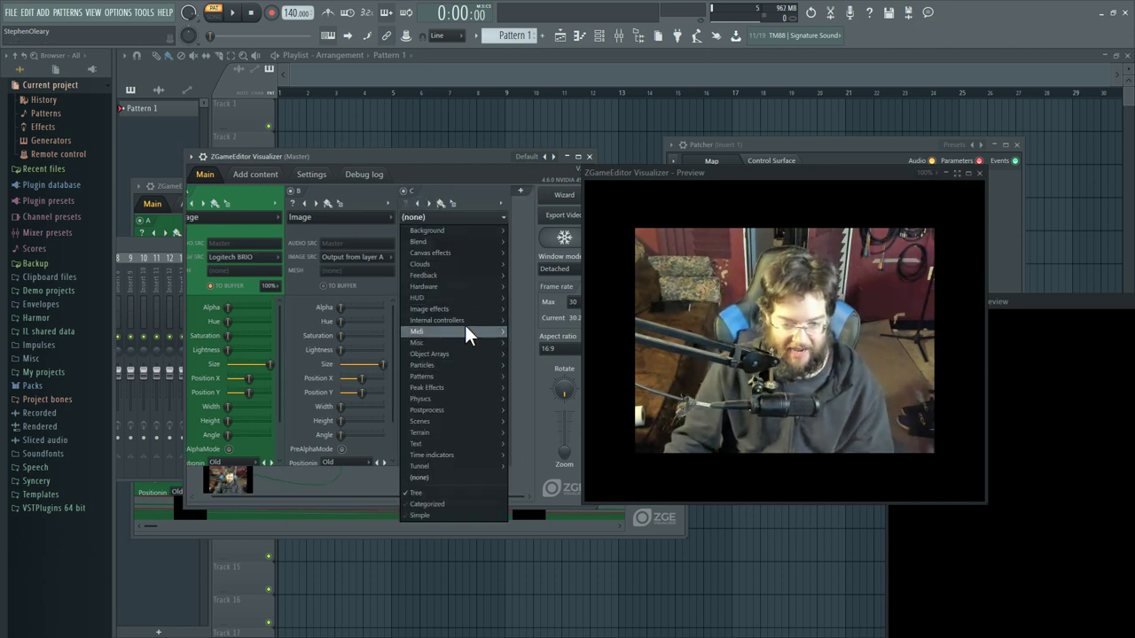
mouse_move(463, 415)
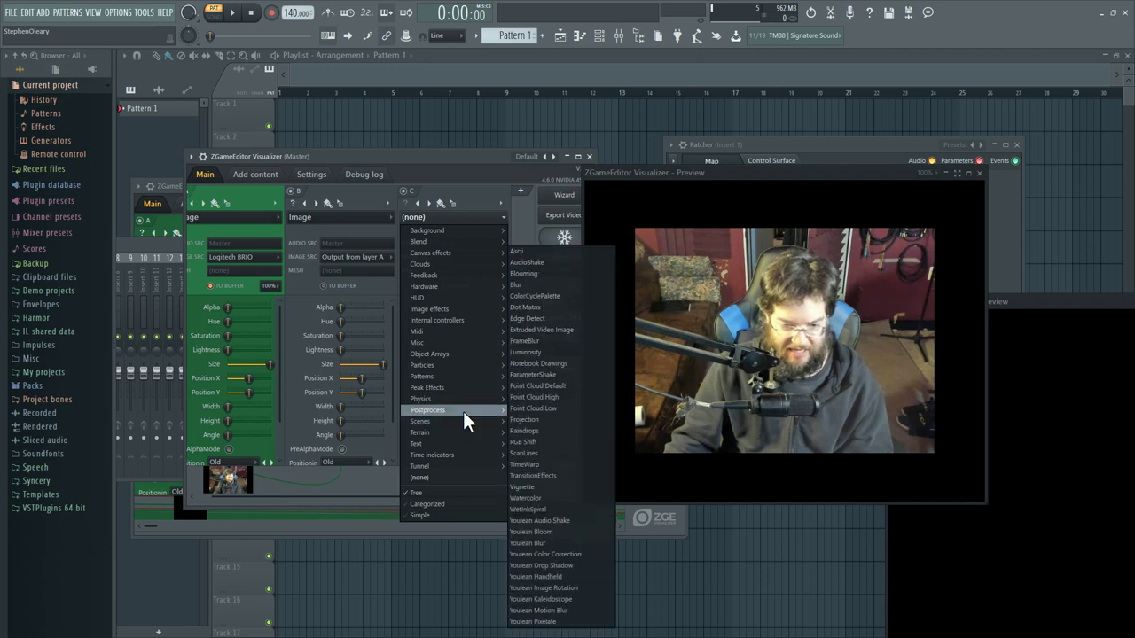
left_click(582, 553)
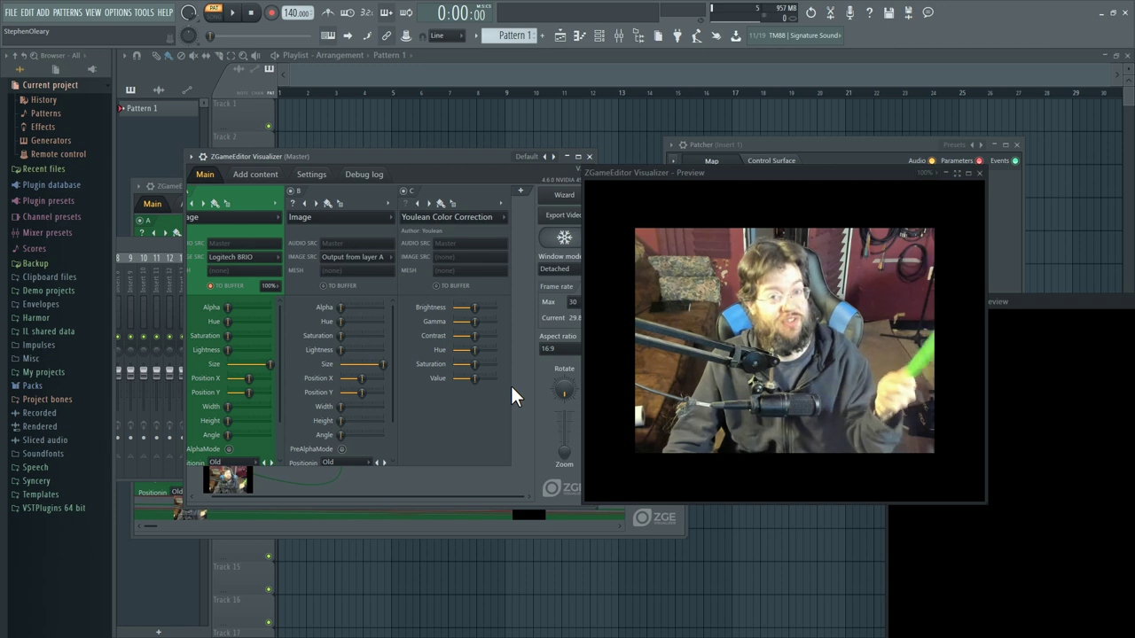
Max out layer C's saturation, shift its hue, and lower gamma and value until nearly black.
left_click_drag(474, 364, 497, 365)
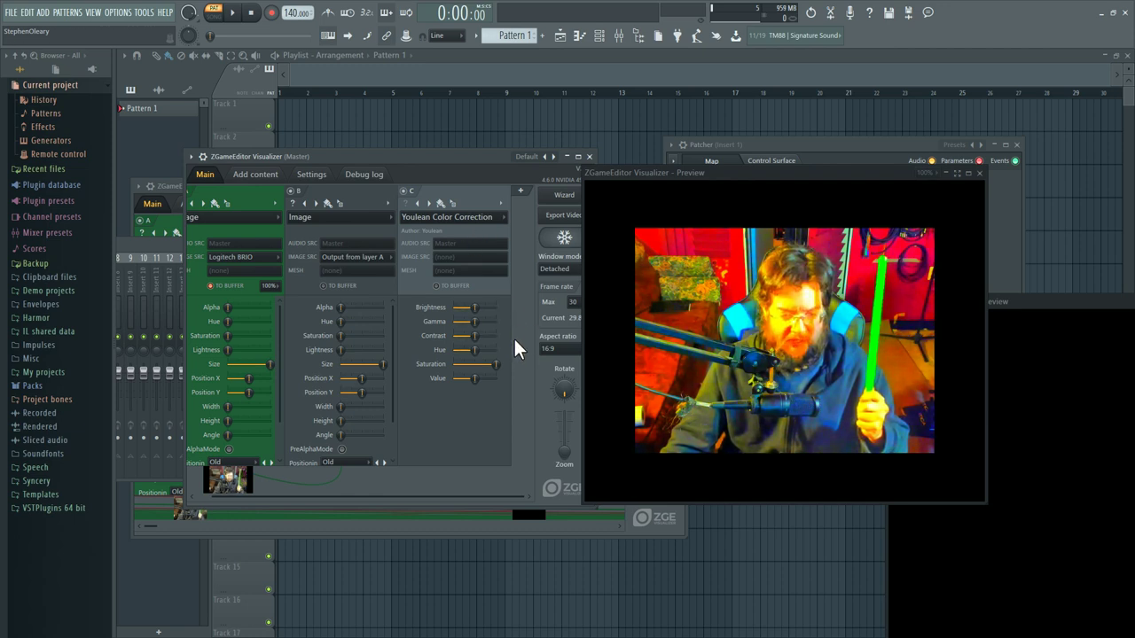
mouse_move(474, 350)
left_mouse_down()
mouse_move(497, 362)
mouse_move(465, 367)
left_mouse_up()
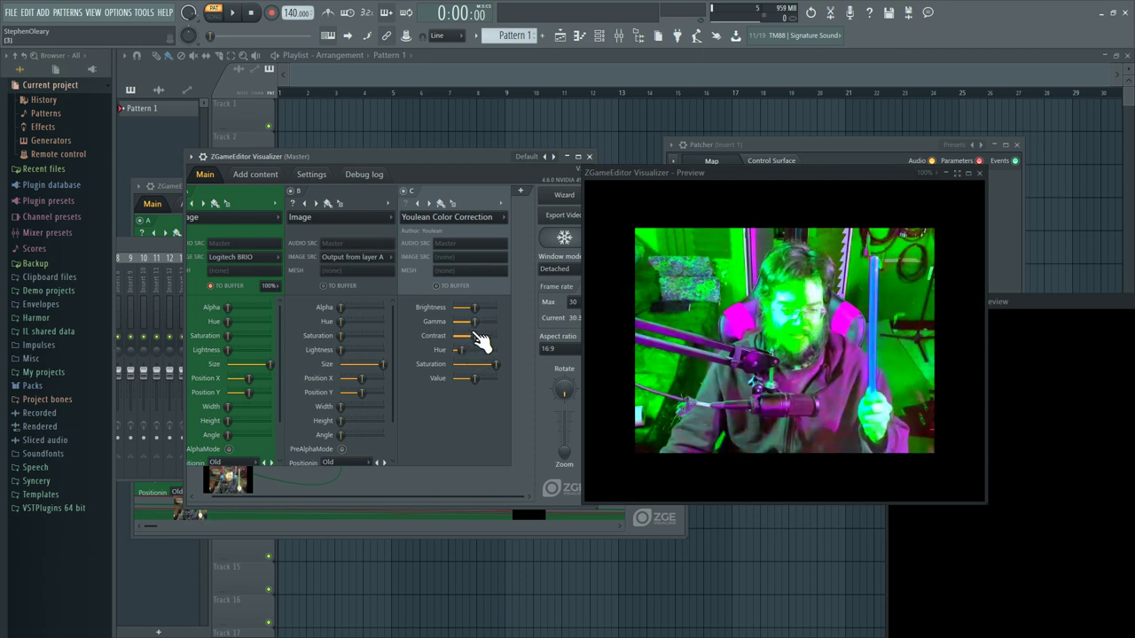
left_click_drag(475, 321, 454, 321)
left_click_drag(487, 381, 457, 379)
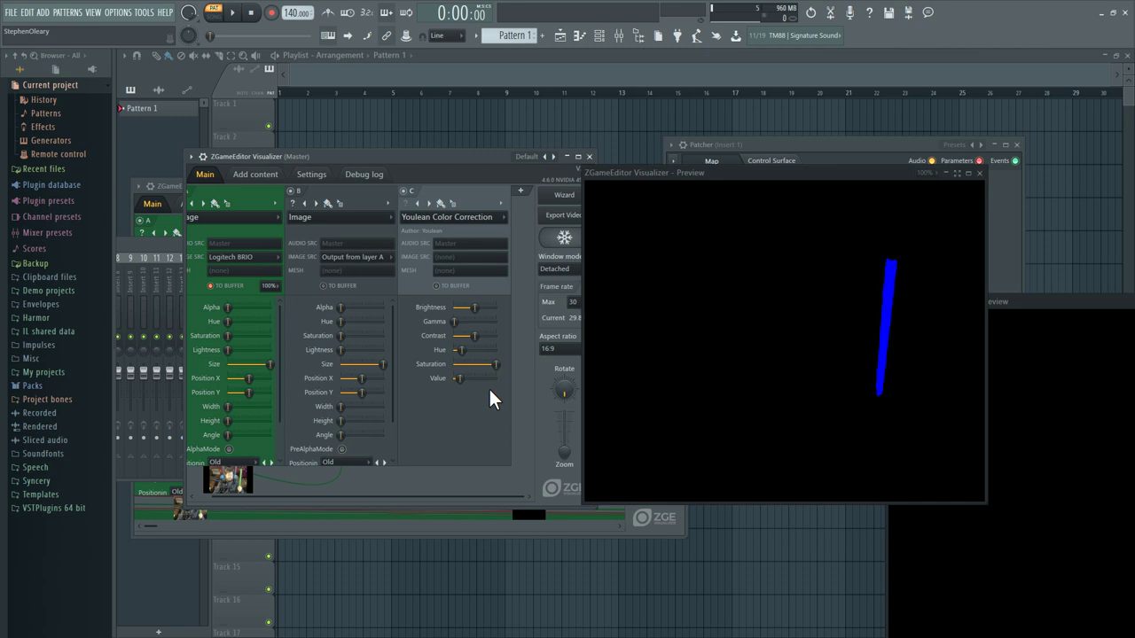
mouse_move(461, 349)
left_mouse_down()
mouse_move(475, 349)
mouse_move(458, 350)
left_mouse_up()
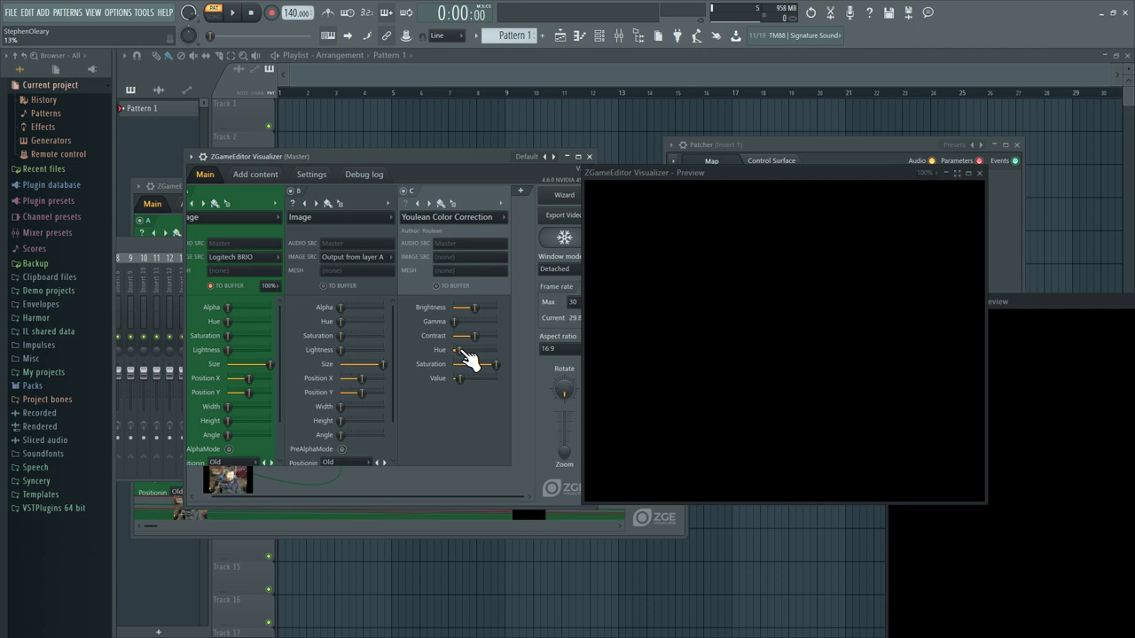
Add layer D as Youlean Color Correction with Value at maximum and Saturation at minimum.
left_click(522, 190)
left_click(479, 218)
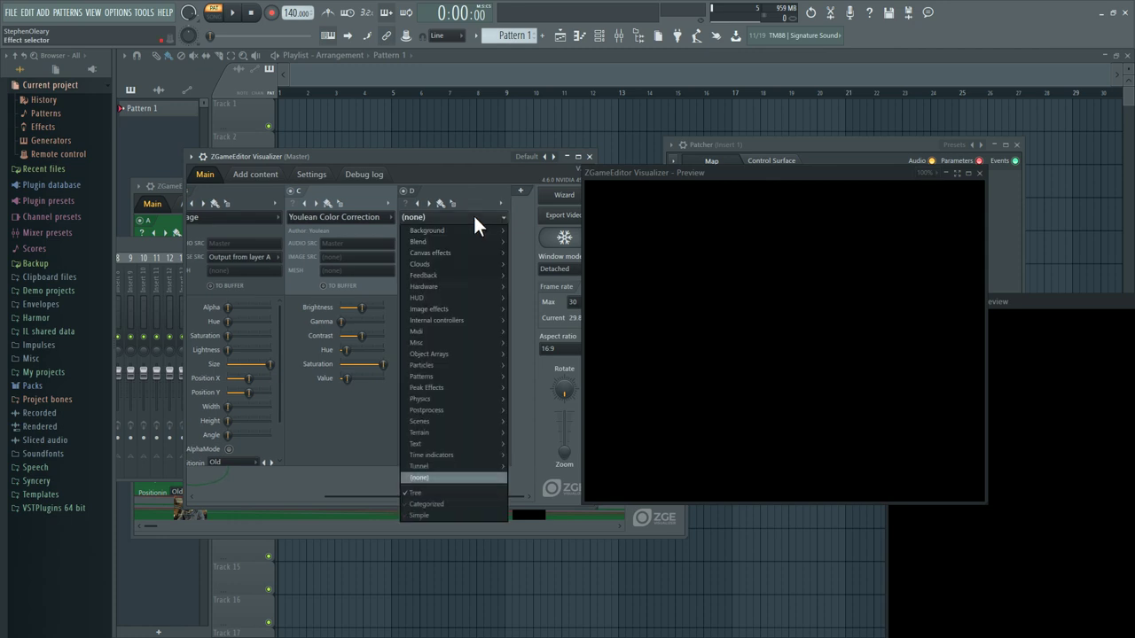
mouse_move(441, 411)
left_click(553, 554)
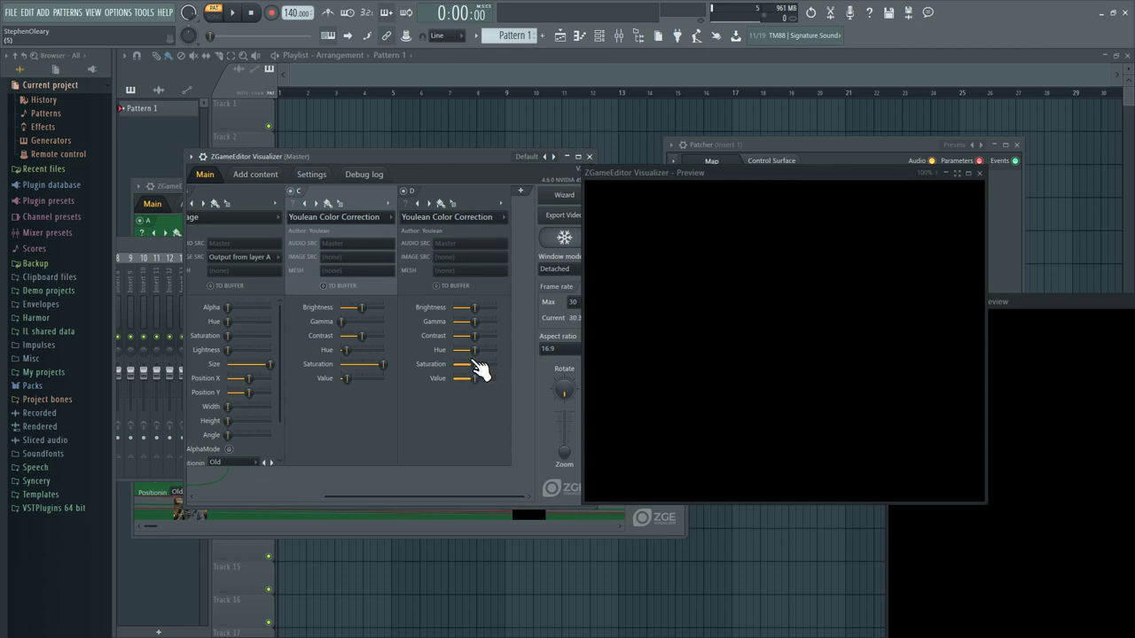
left_click_drag(479, 372, 506, 325)
left_click_drag(474, 364, 437, 351)
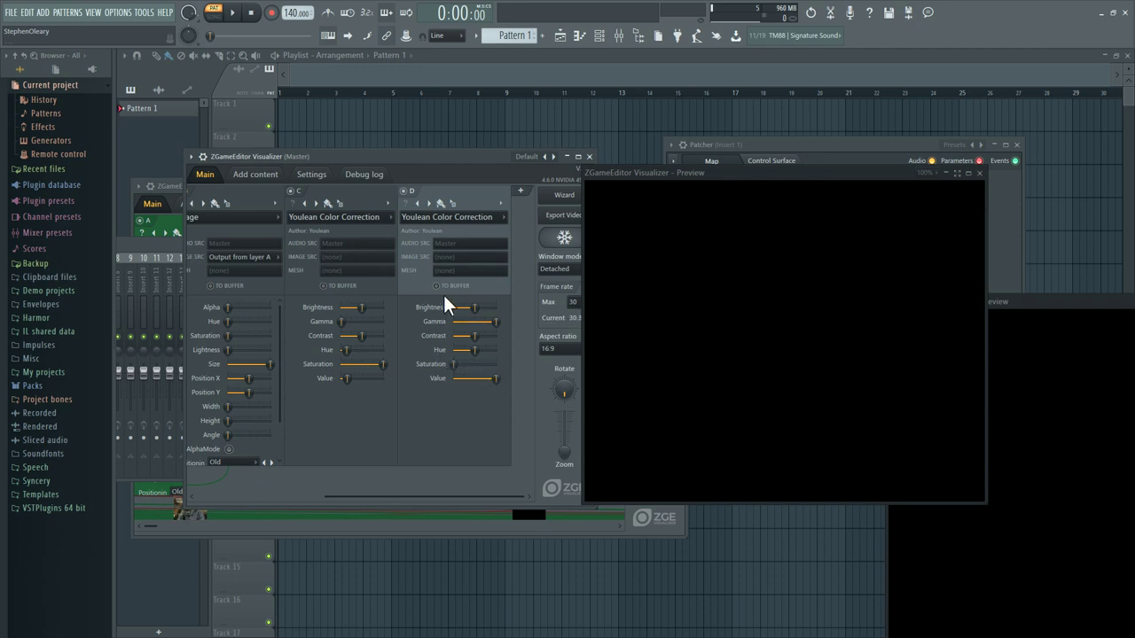
Rename layer D to 'mask beginning'.
left_click(501, 203)
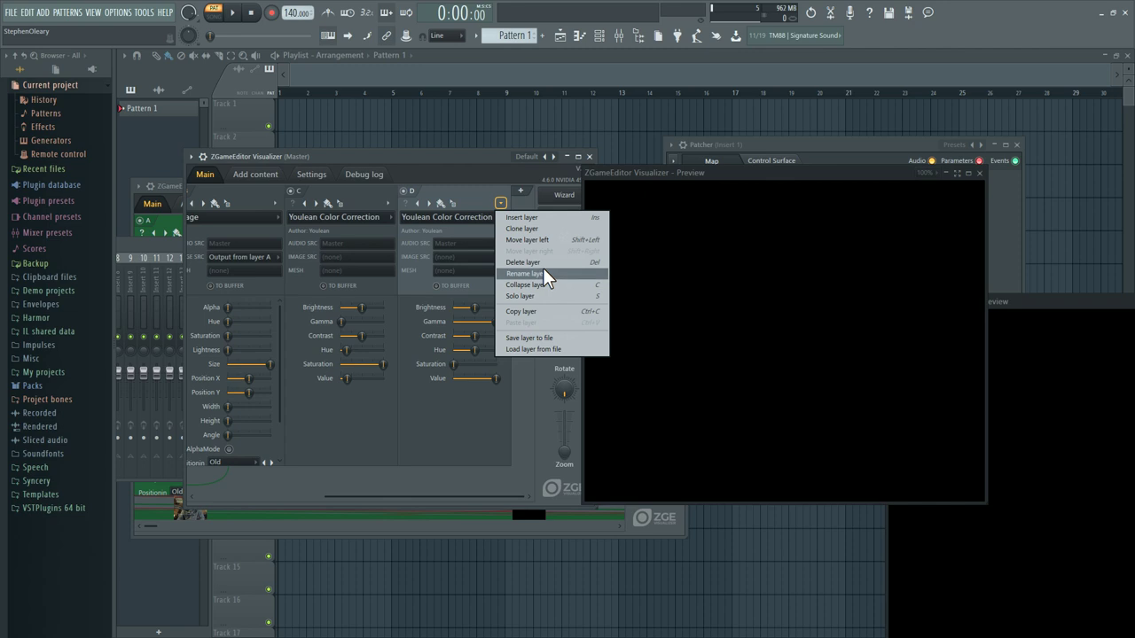
left_click(544, 272)
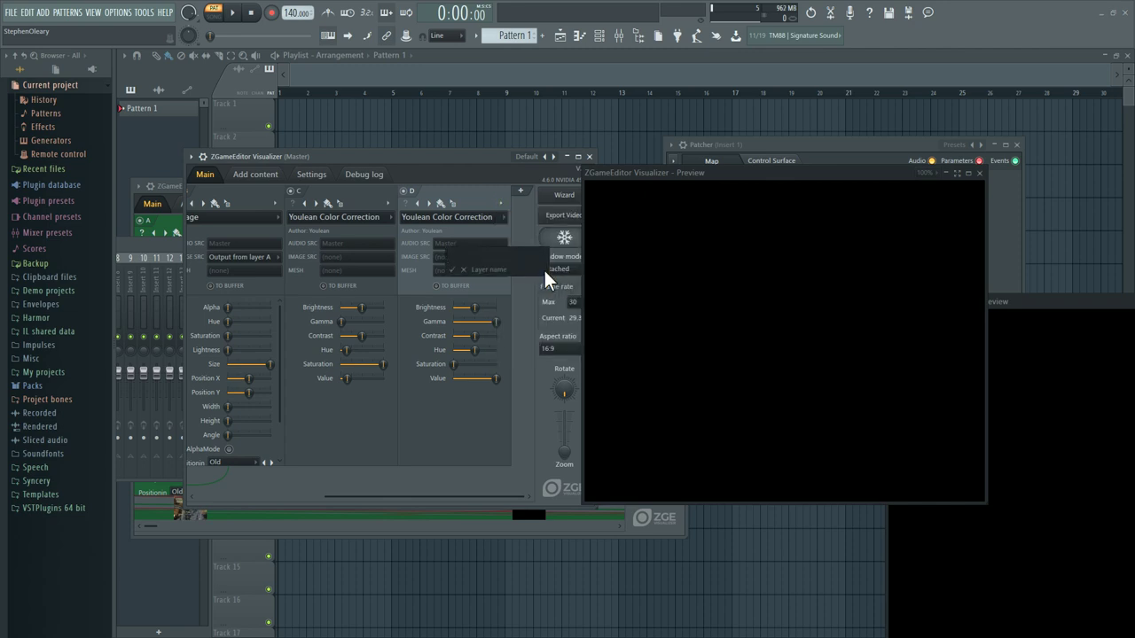
type("mask beginning")
key("Return")
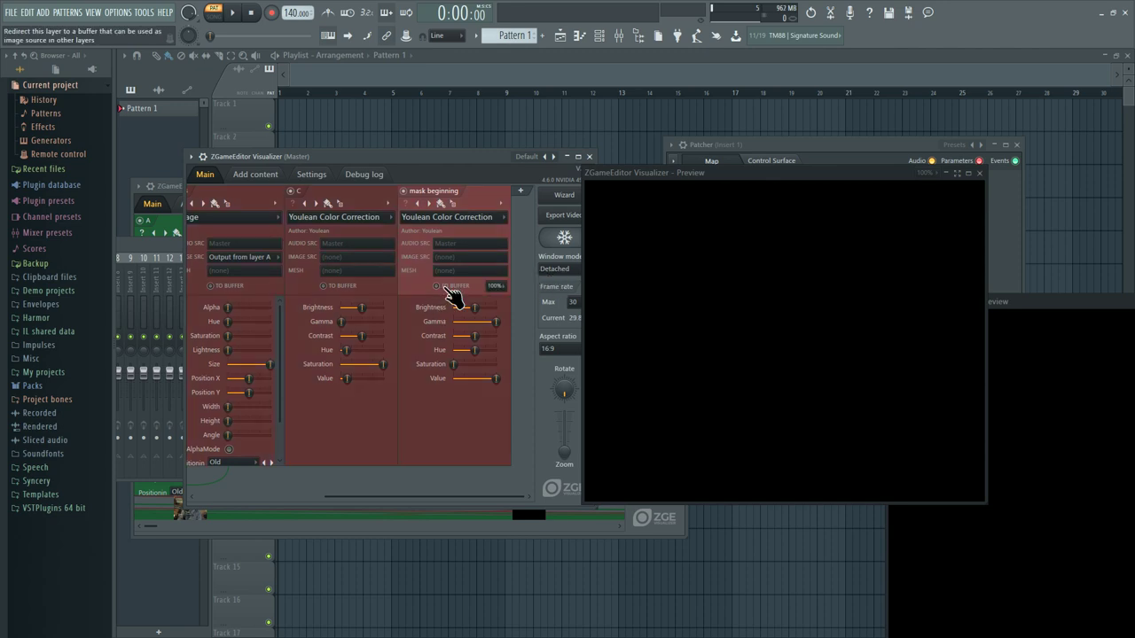
Add layer E as an Image layer sourced from 'Output from layer mask beginning'.
left_click(522, 191)
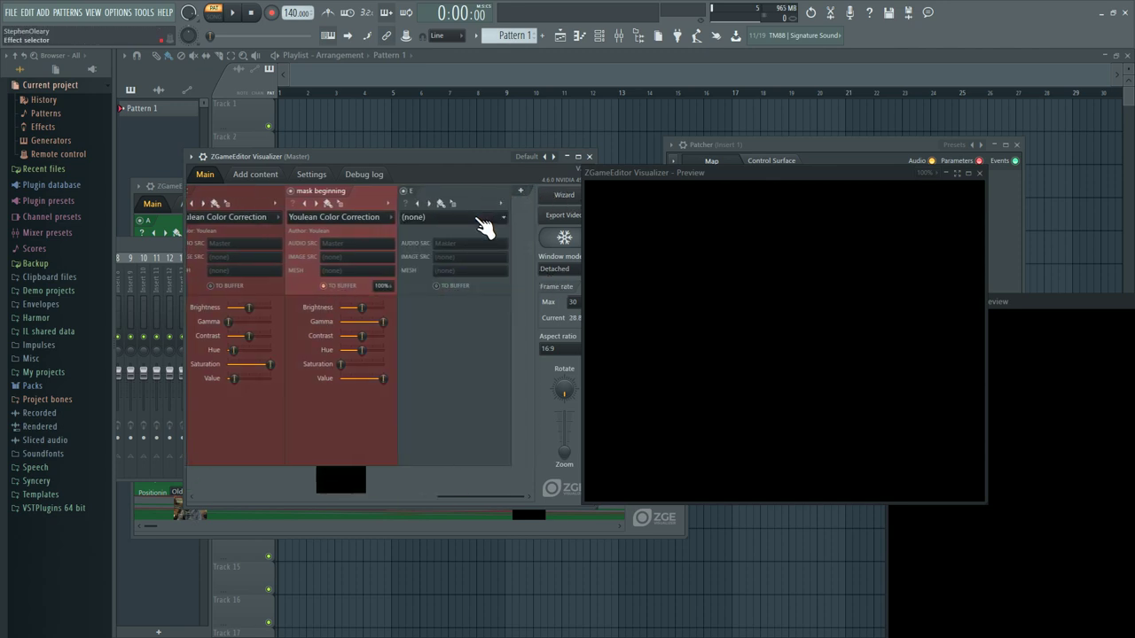
left_click(474, 221)
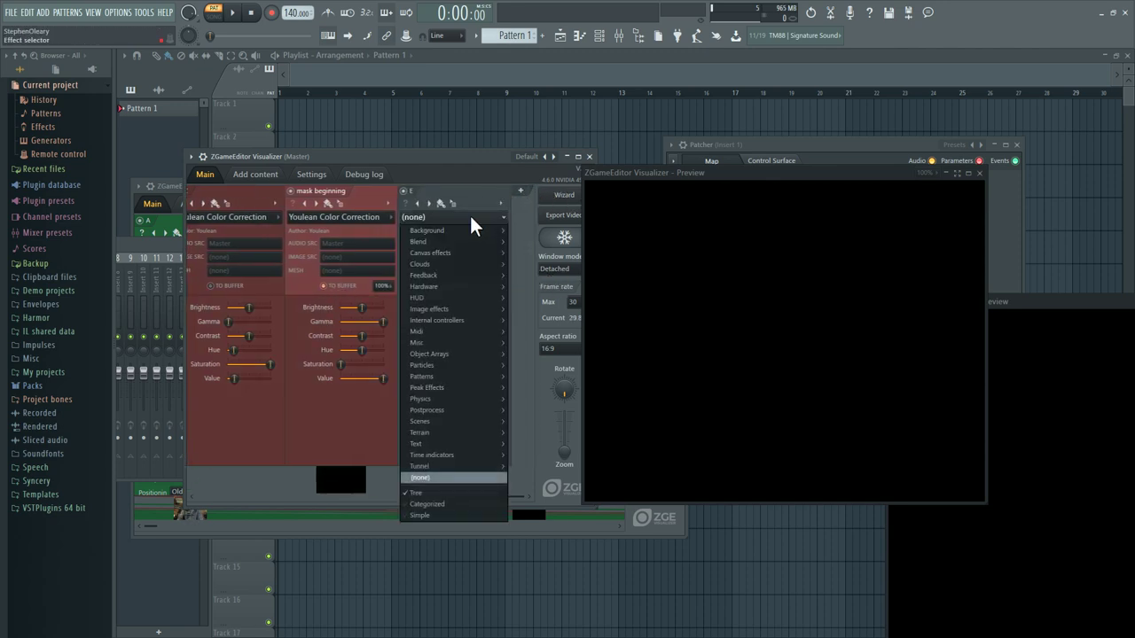
left_click(534, 325)
left_click(471, 258)
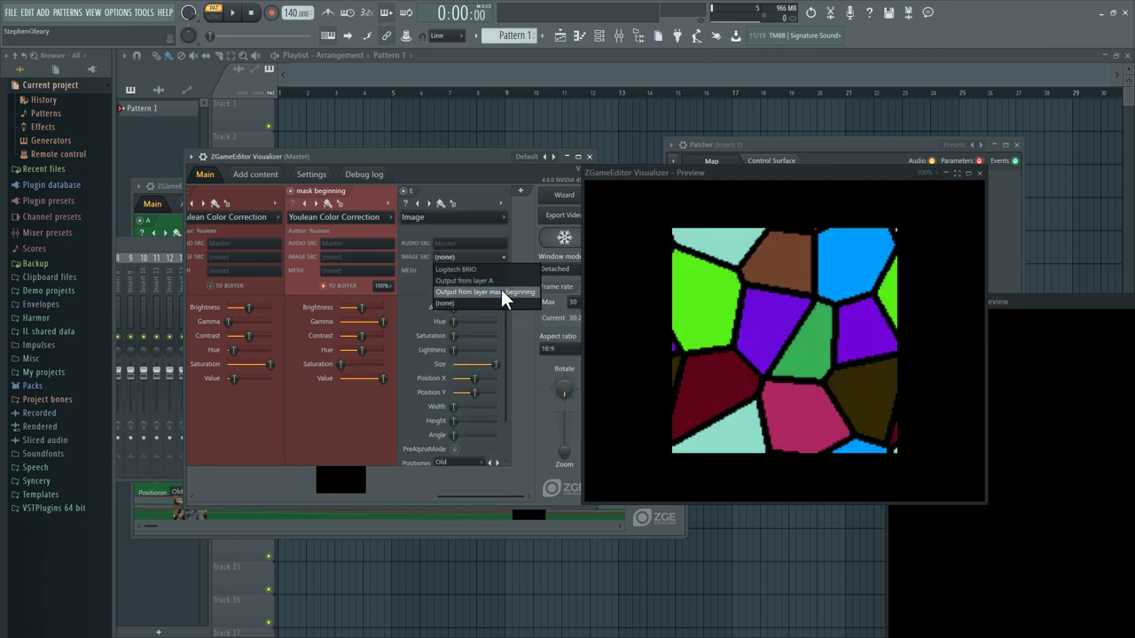
left_click(494, 291)
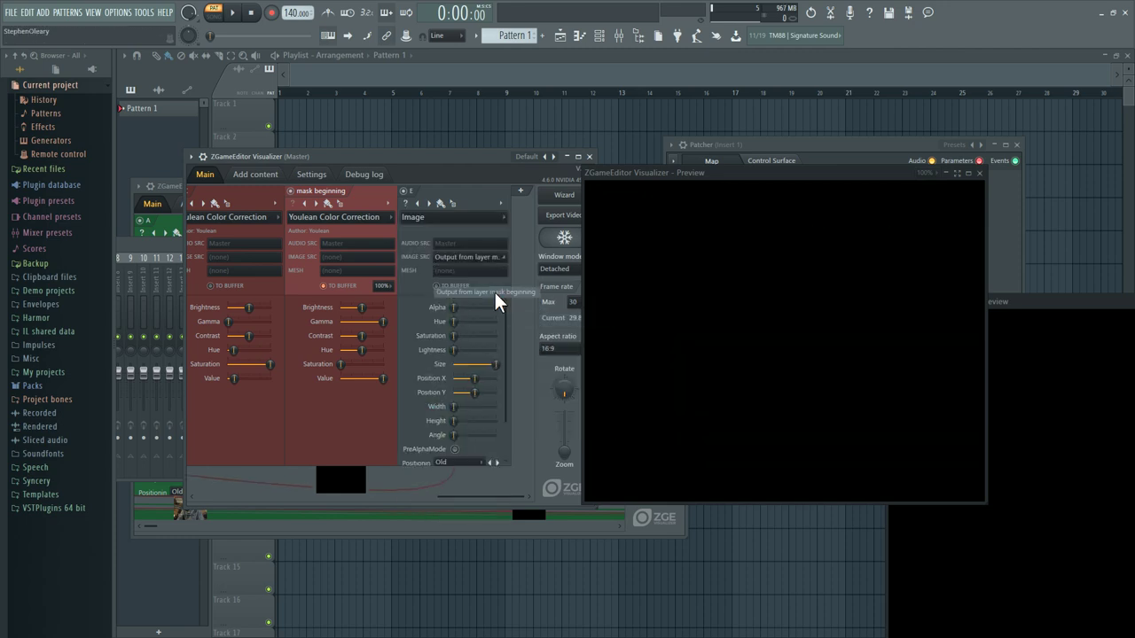
Add layer F as a Background FourCornerGradient.
left_click(520, 191)
left_click(502, 218)
mouse_move(486, 233)
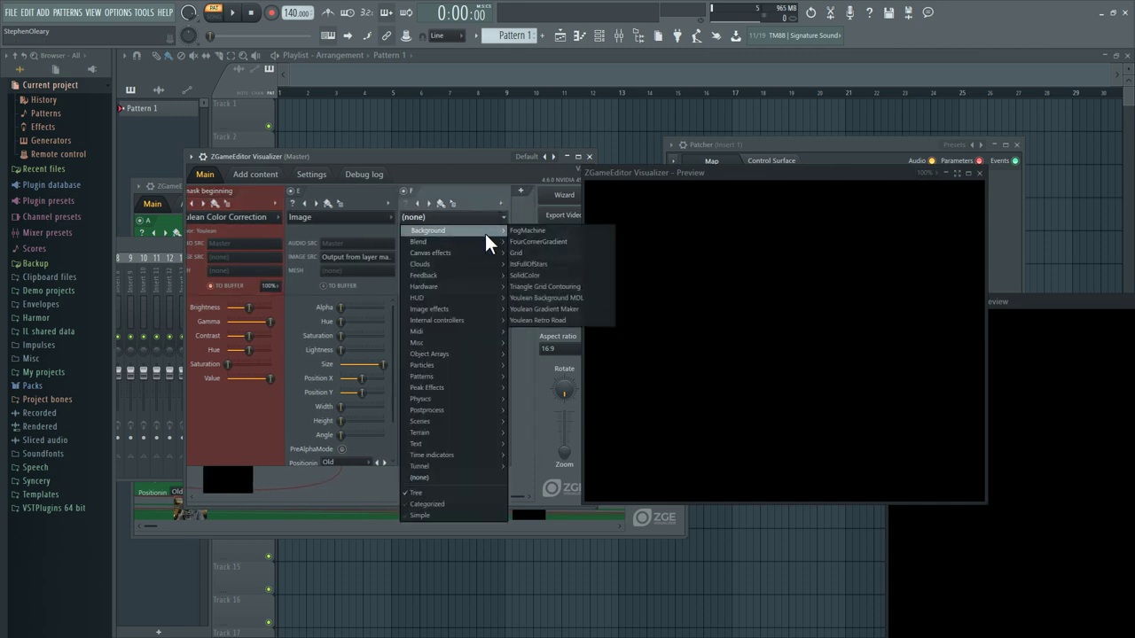
left_click(537, 242)
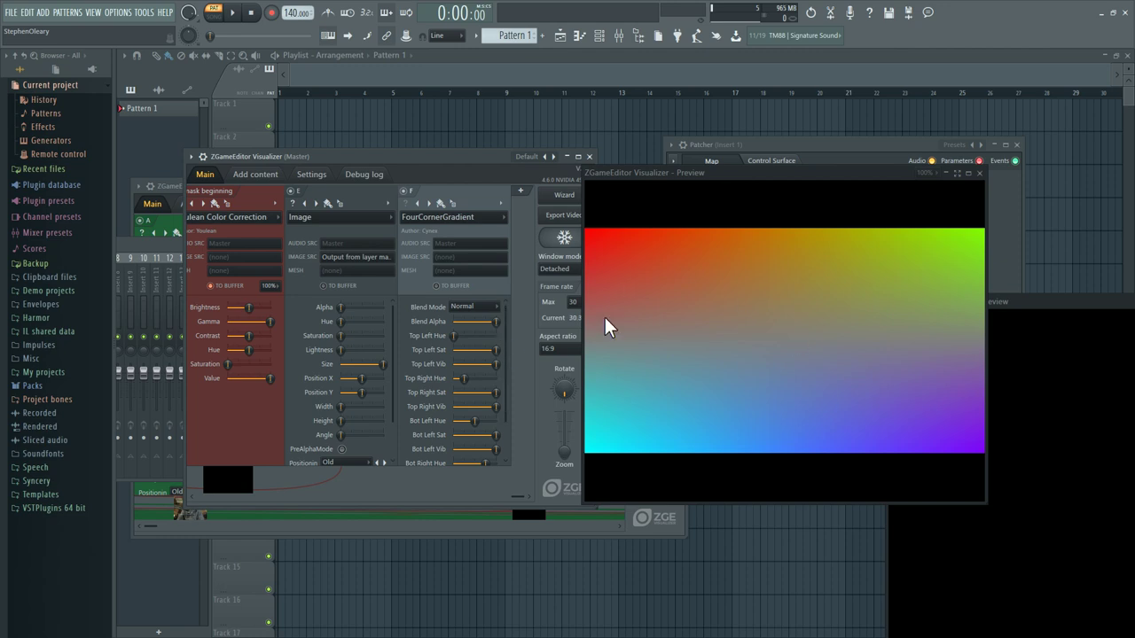
Lower the gradient's Bot Left Vib to 74% and shift Bot Right Hue toward blue.
scroll(506, 345, "down", 1)
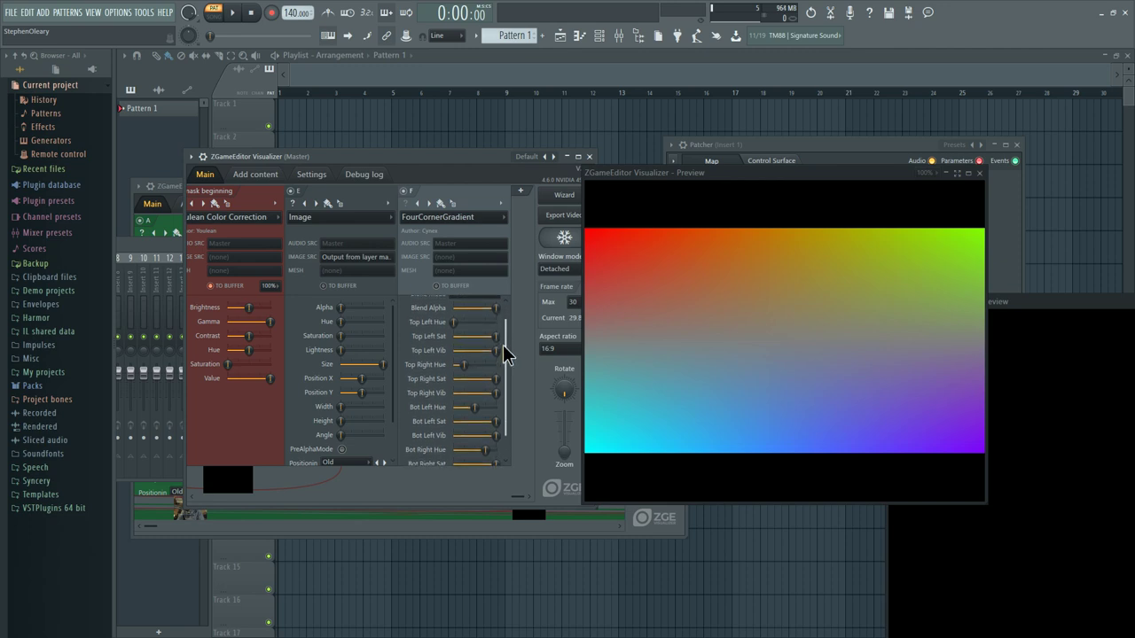
left_click_drag(504, 353, 507, 376)
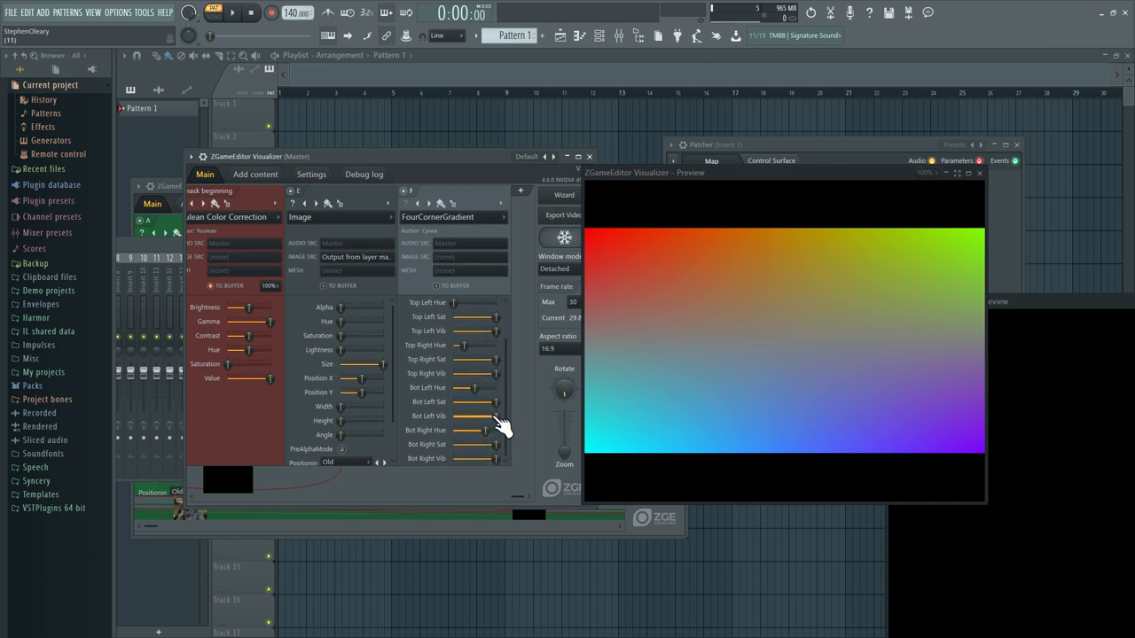
left_click_drag(496, 416, 453, 401)
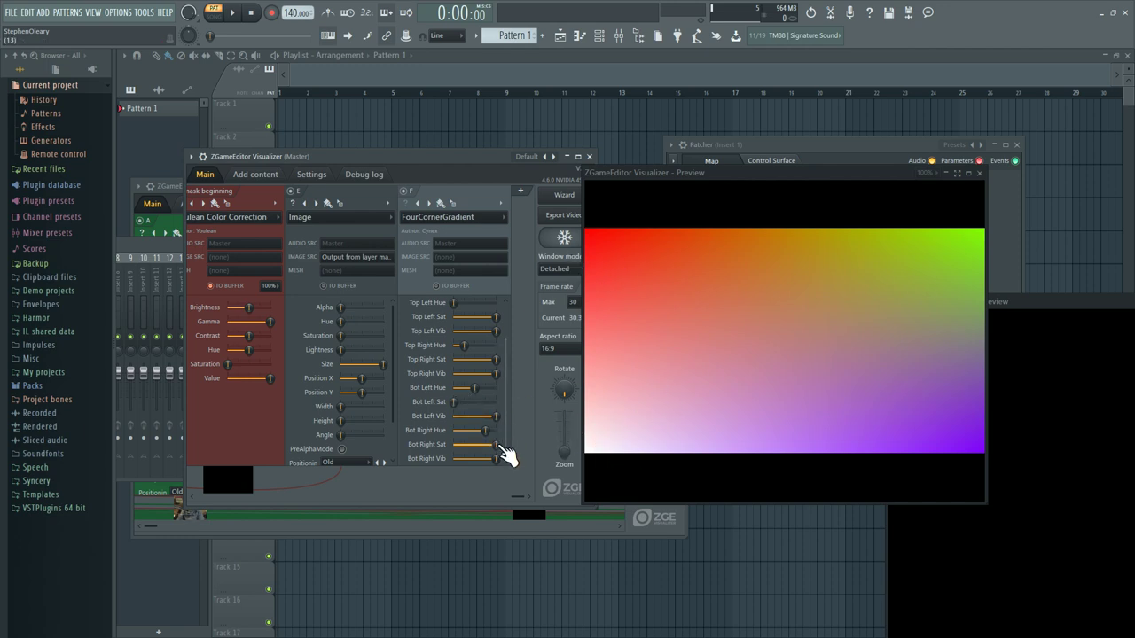
left_click_drag(488, 431, 482, 431)
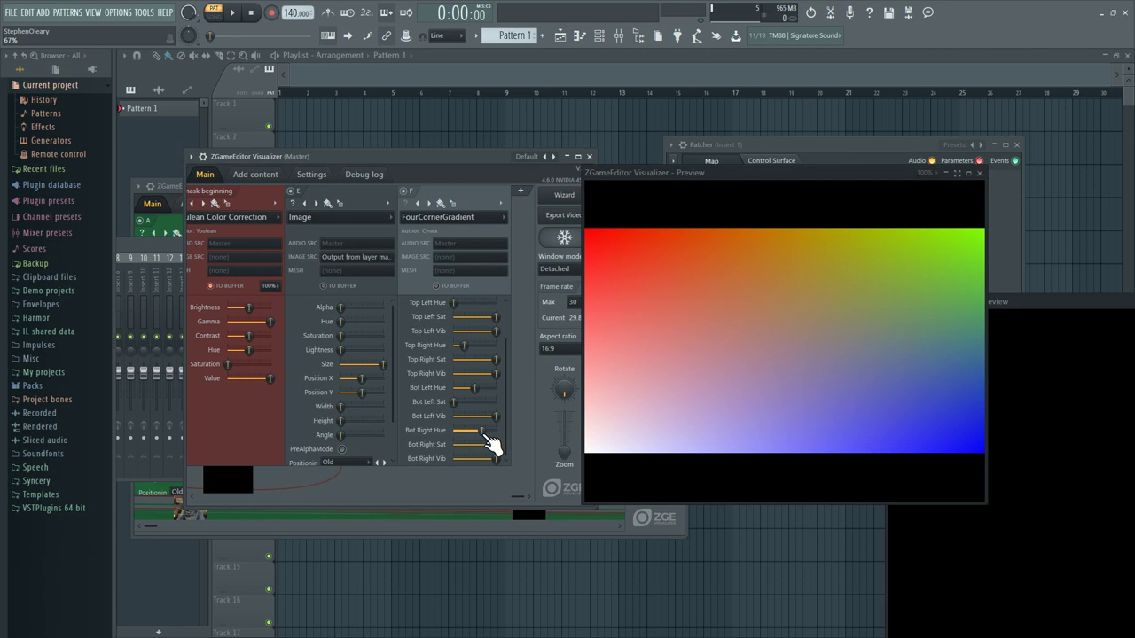
Set the gradient's Blend Mode to Color.
scroll(514, 333, "up", 2)
scroll(486, 318, "down", 1)
scroll(482, 311, "down", 1)
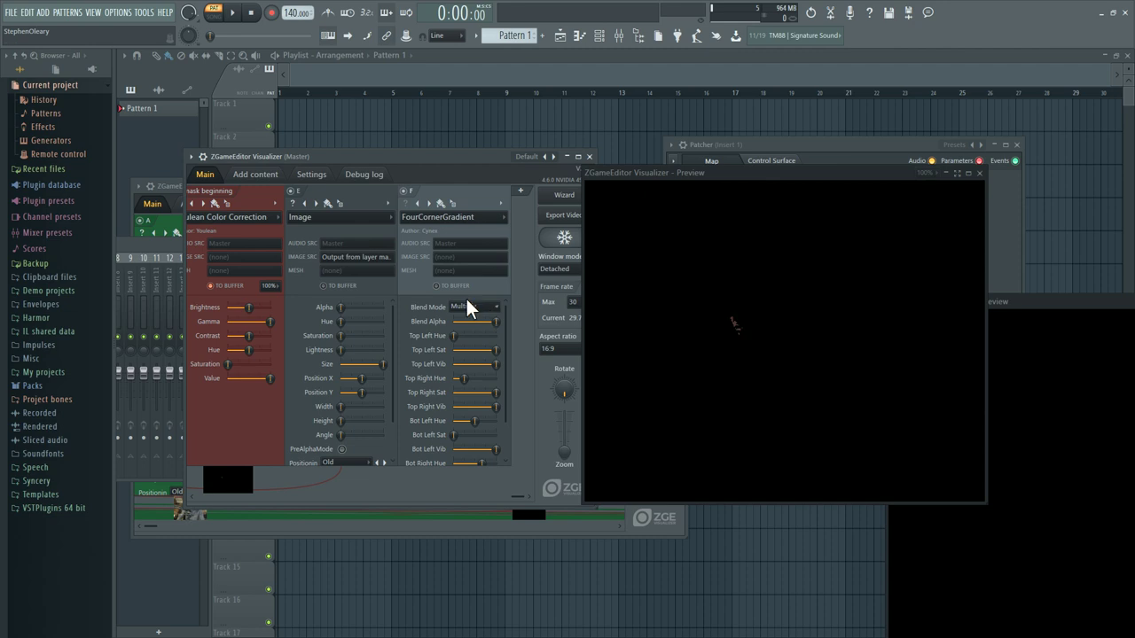
left_click(482, 309)
left_click(477, 386)
Tick Enable internal controllers on the Settings tab, then go back to the Main tab.
left_click(309, 176)
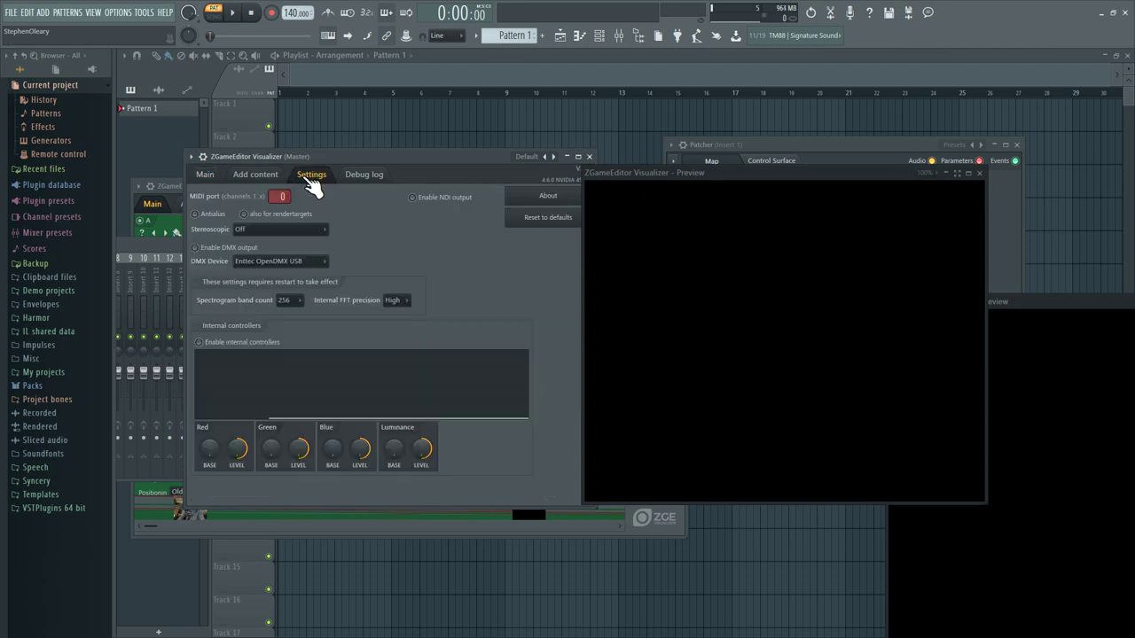
left_click(230, 341)
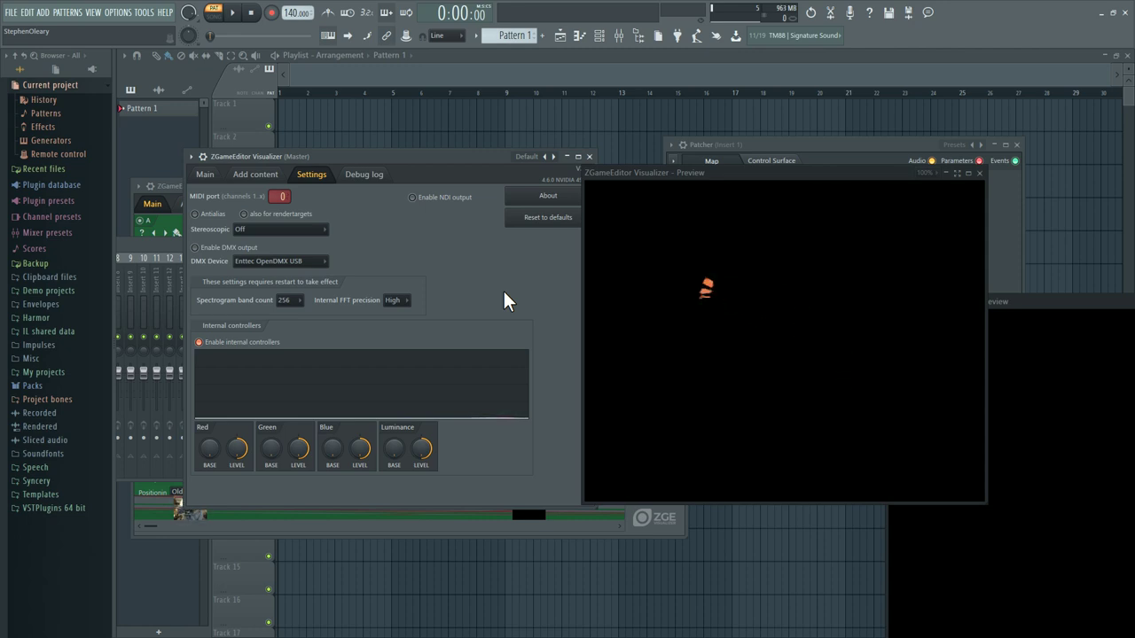
left_click(211, 176)
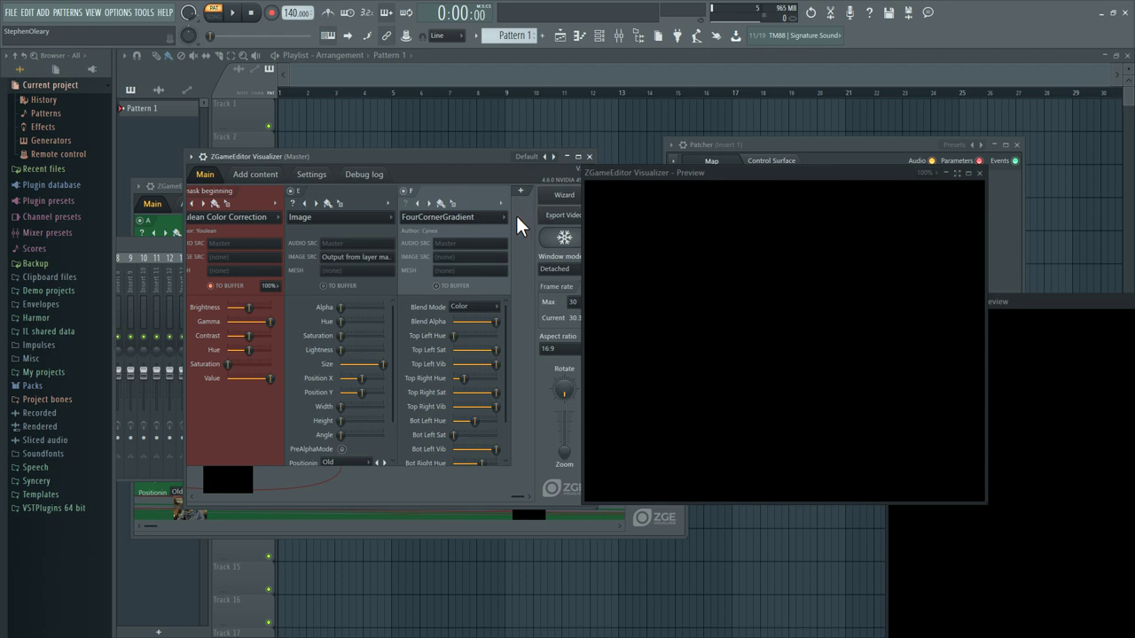
Add layer G and load the Postprocess > Youlean Bloom effect into it.
left_click(520, 190)
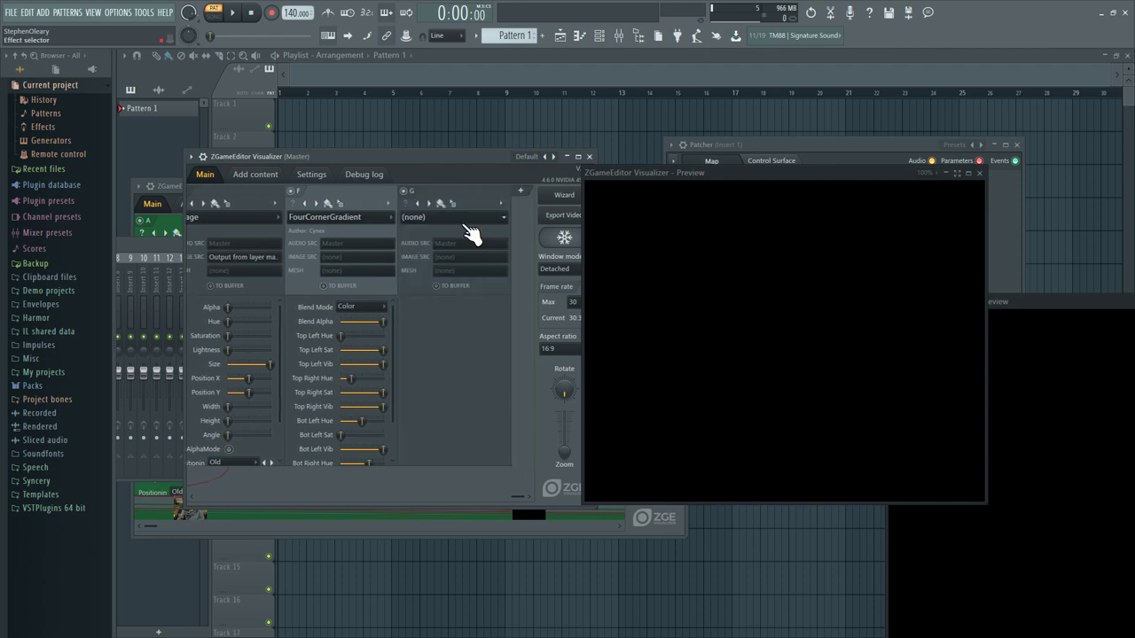
left_click(468, 217)
mouse_move(467, 408)
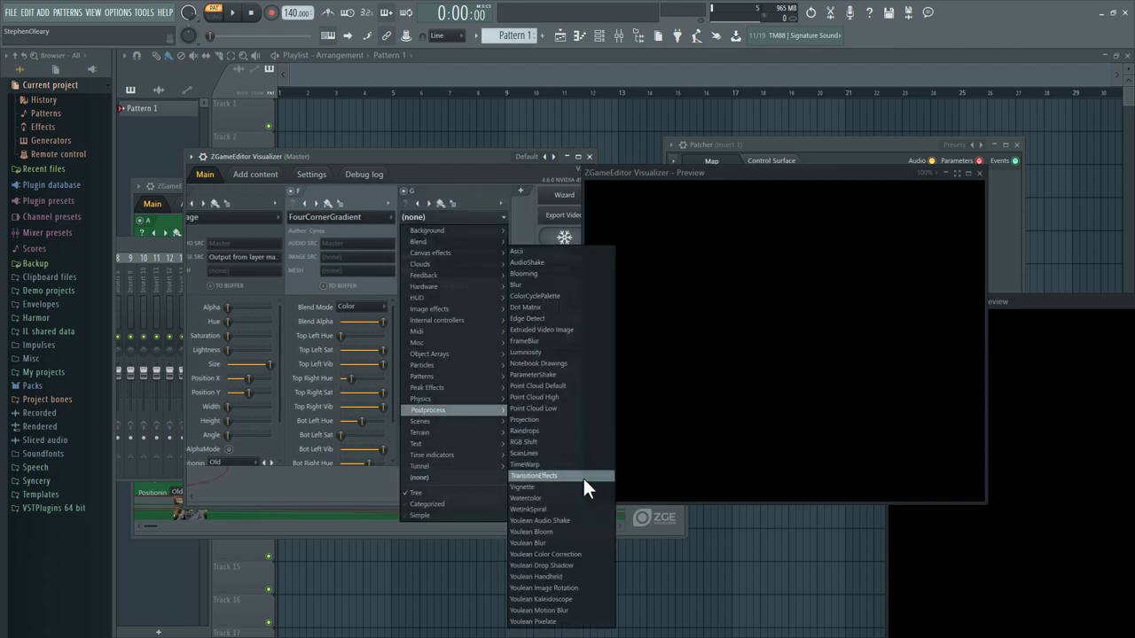
left_click(584, 532)
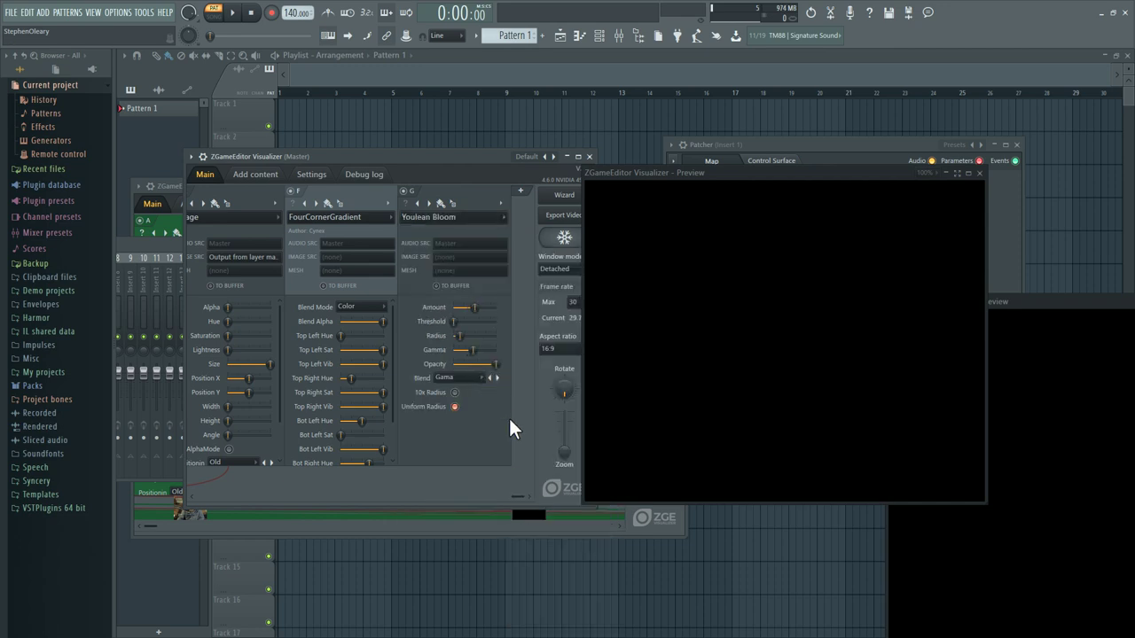
Untick Uniform Radius, max the bloom radius, set amount 71% and gamma 100%, and add layer H.
left_click_drag(458, 336, 473, 336)
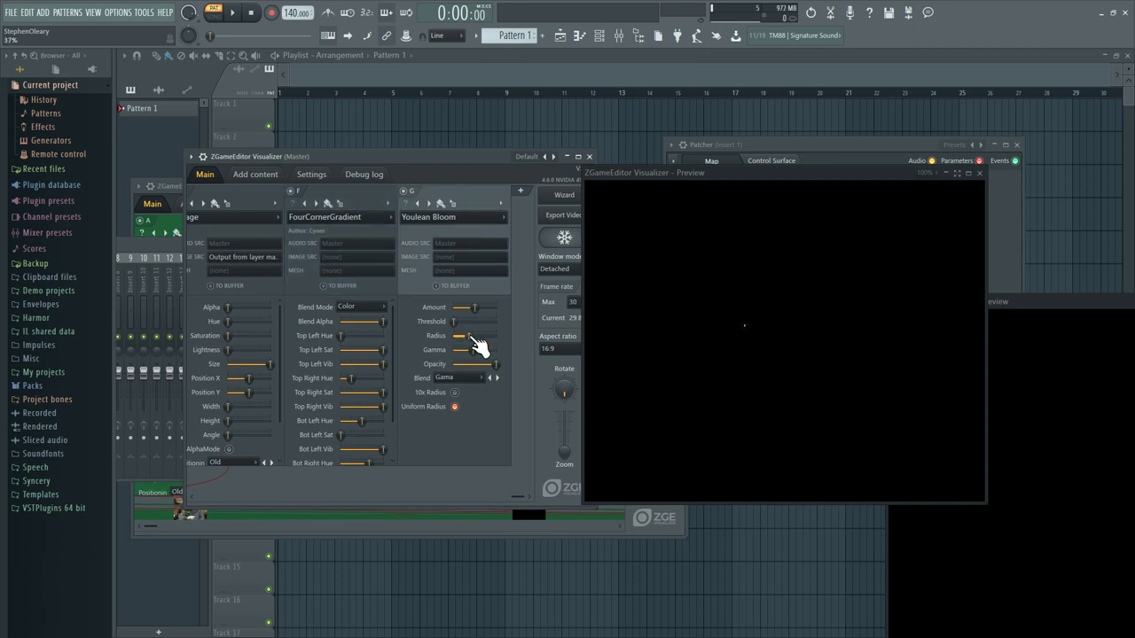
left_click(455, 406)
left_click_drag(470, 336, 491, 336)
left_click_drag(476, 307, 484, 308)
left_click_drag(479, 354, 500, 353)
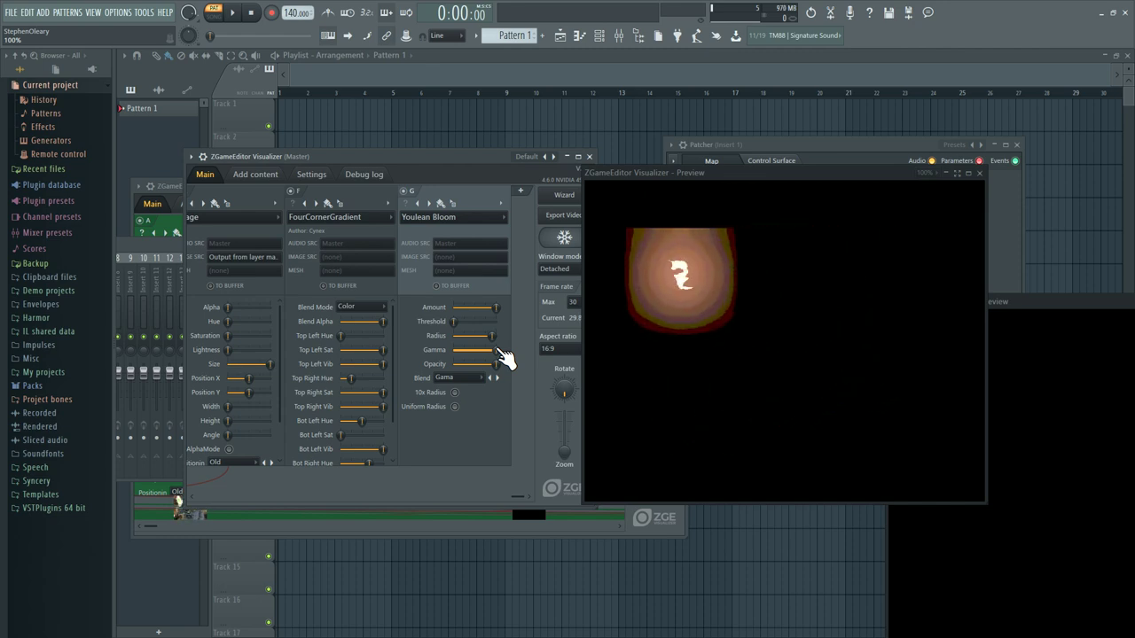
left_click(519, 189)
left_click(460, 220)
Load Youlean Color Correction into layer H with Saturation pushed to maximum.
mouse_move(457, 409)
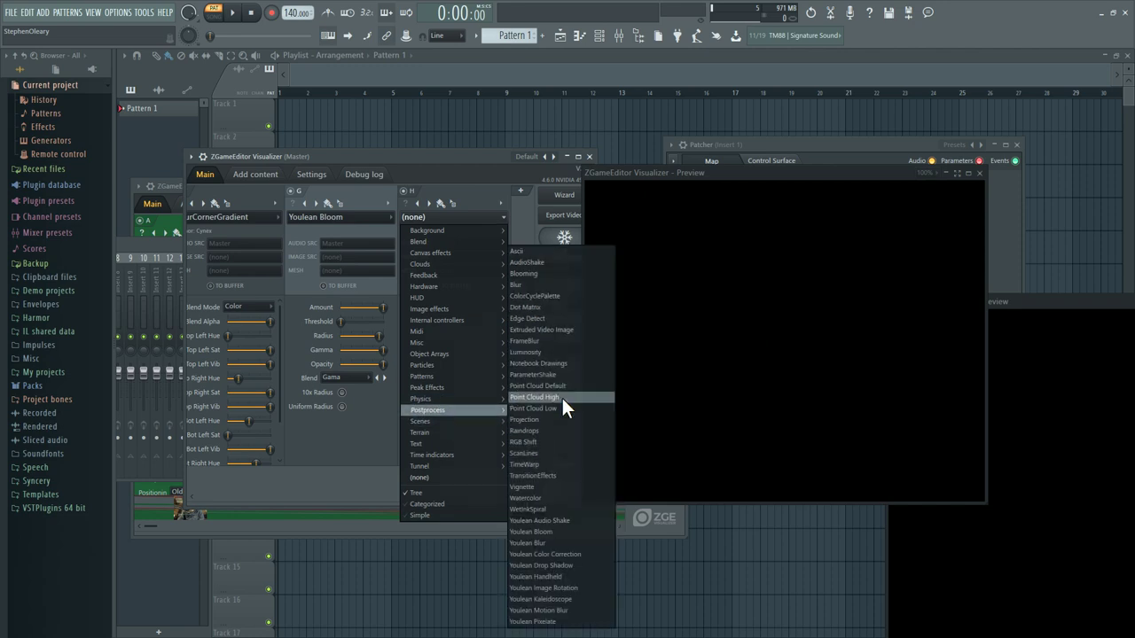
left_click(574, 546)
left_click_drag(474, 364, 495, 364)
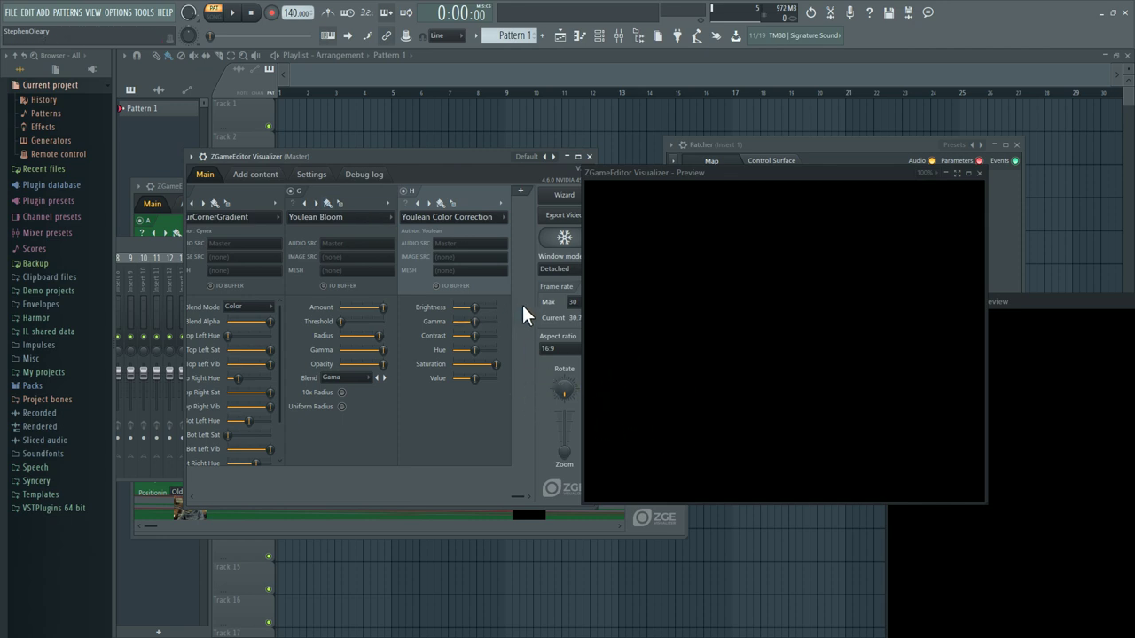
left_click(316, 179)
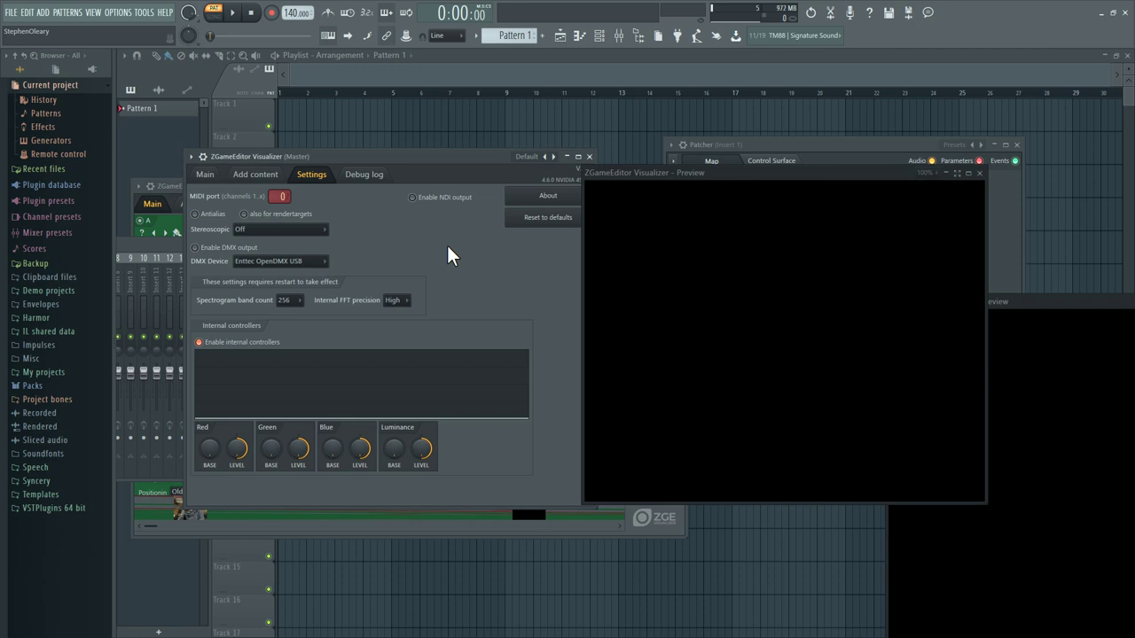
Return to the layer stack, shift the Patcher and Preview windows right, and bring the original visualizer forward.
left_click(206, 175)
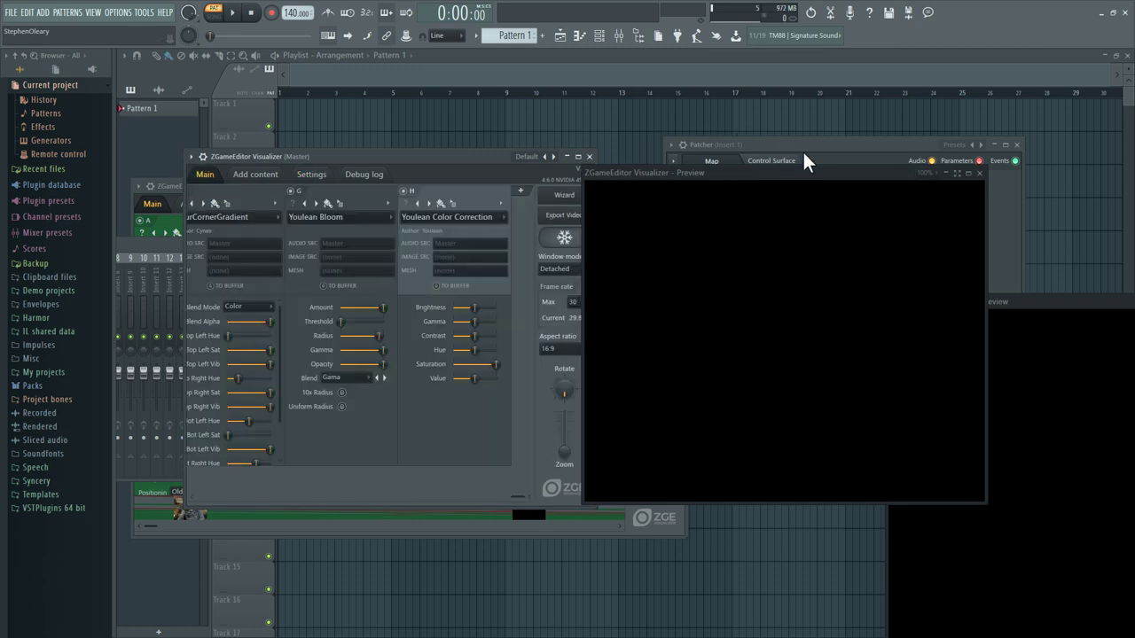
left_click_drag(816, 149, 788, 144)
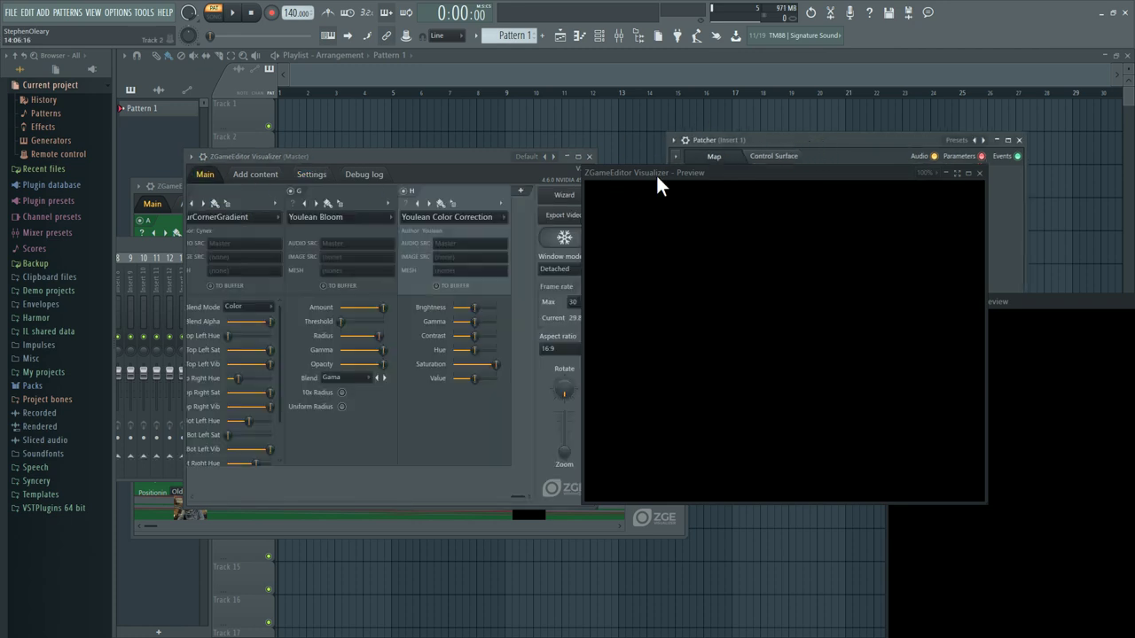
left_click_drag(655, 174, 698, 166)
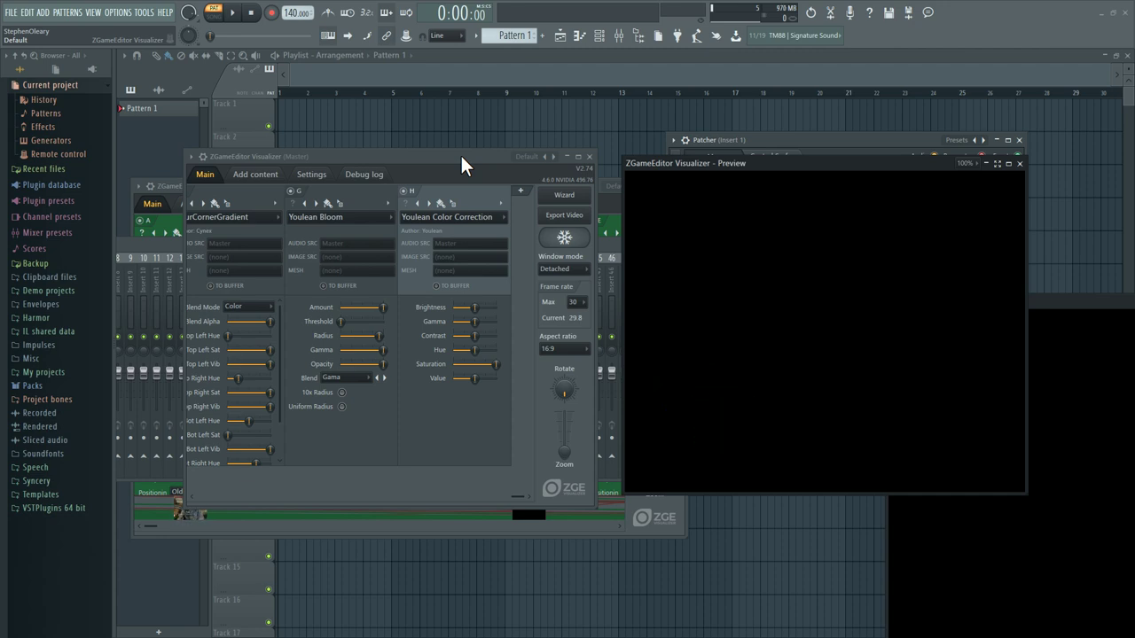
left_click_drag(469, 155, 600, 280)
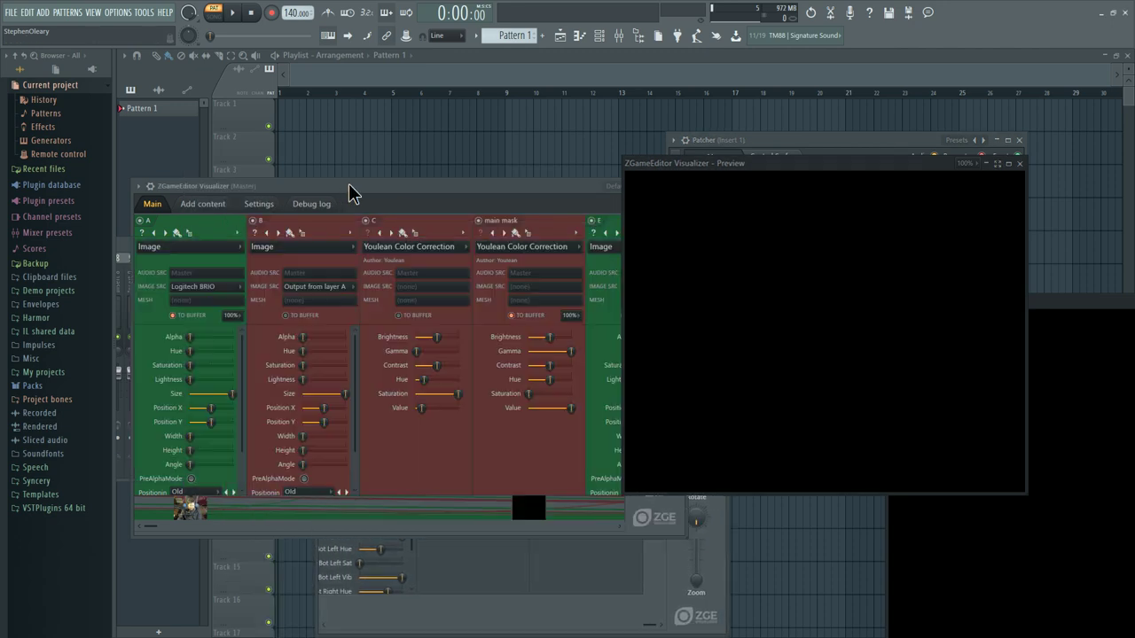
left_click_drag(385, 182, 406, 168)
left_click_drag(702, 166, 894, 195)
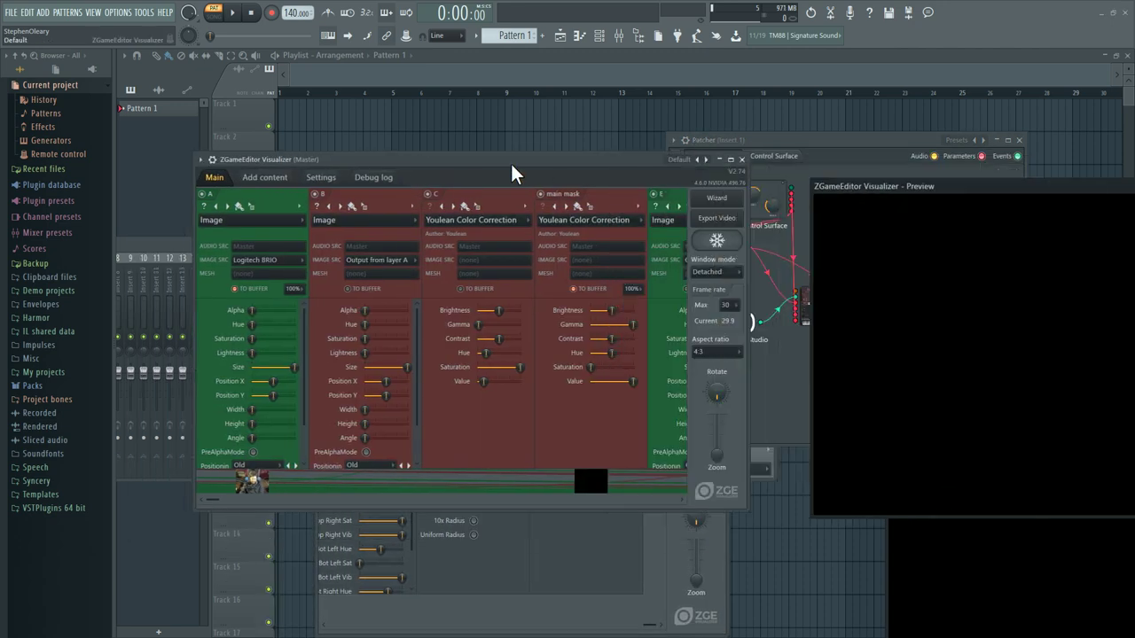
left_click_drag(513, 173, 461, 137)
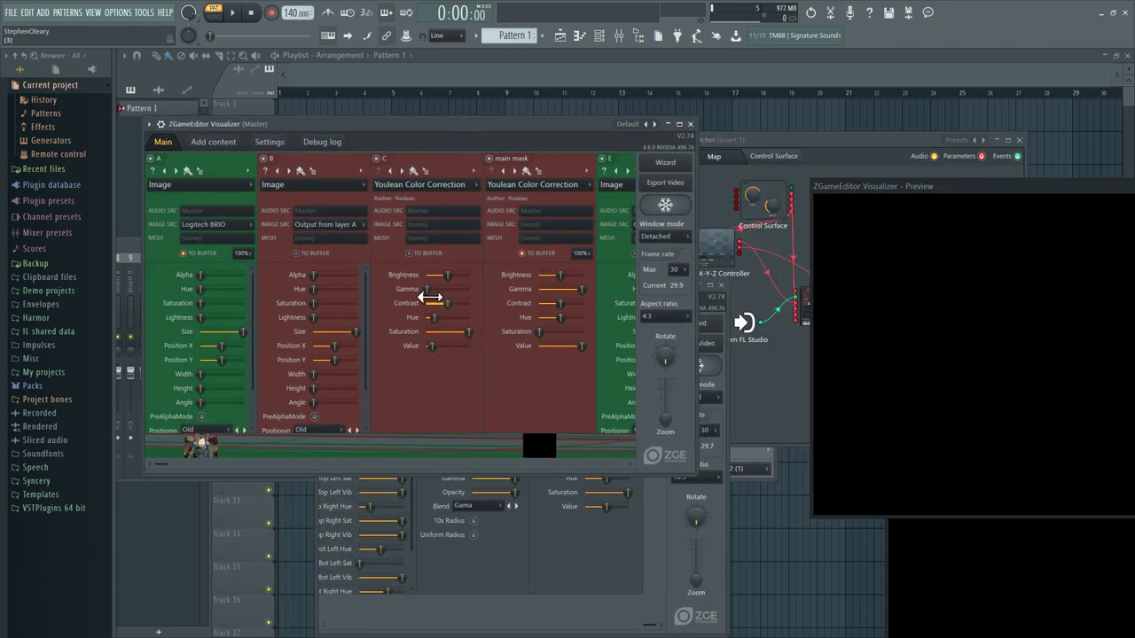
double_click(752, 232)
left_click_drag(793, 150, 601, 140)
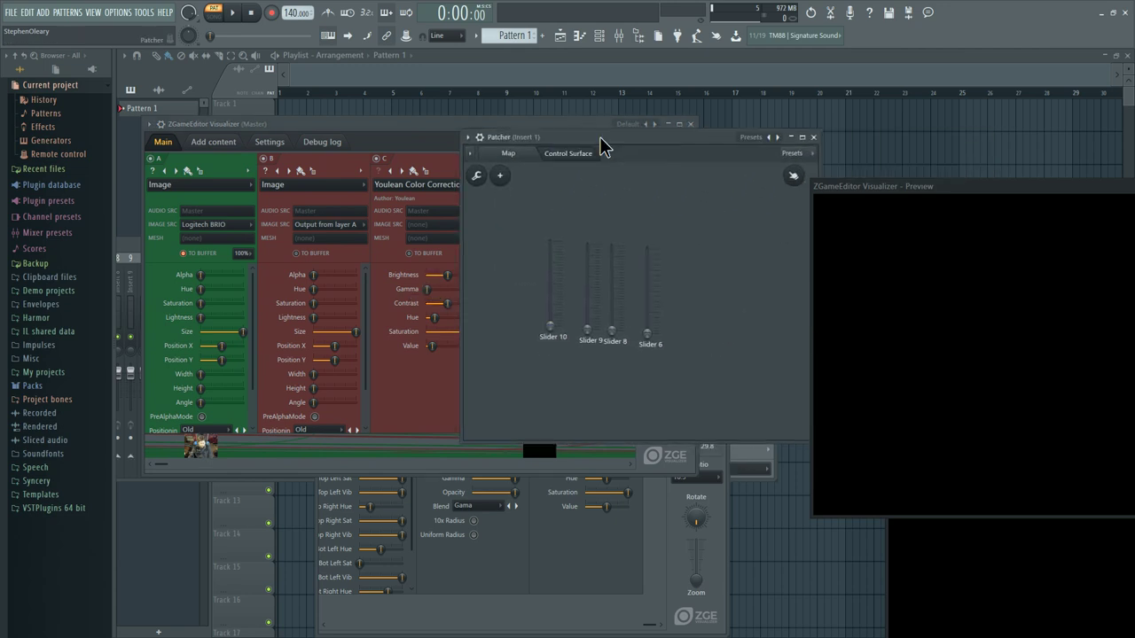
right_click(589, 328)
left_click(628, 452)
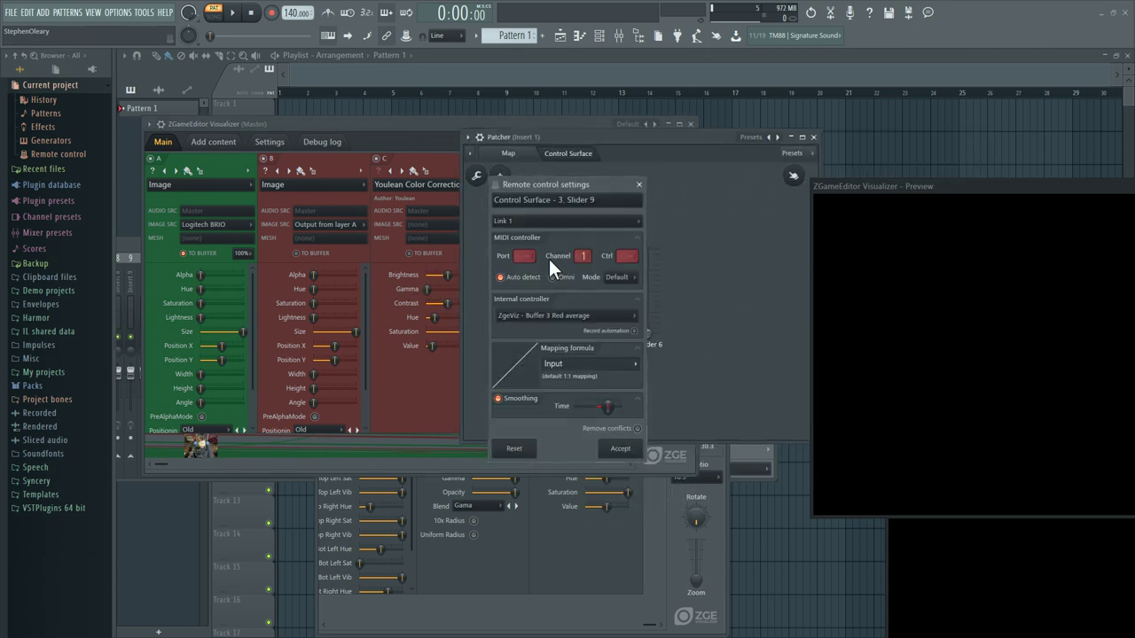
left_click(561, 317)
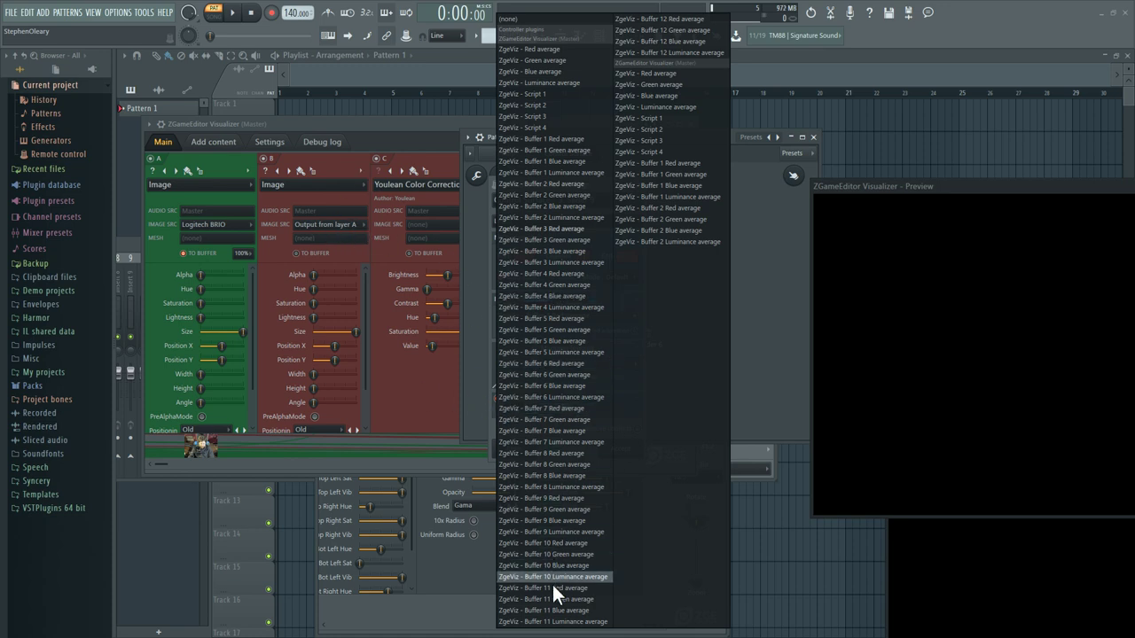
left_click(366, 139)
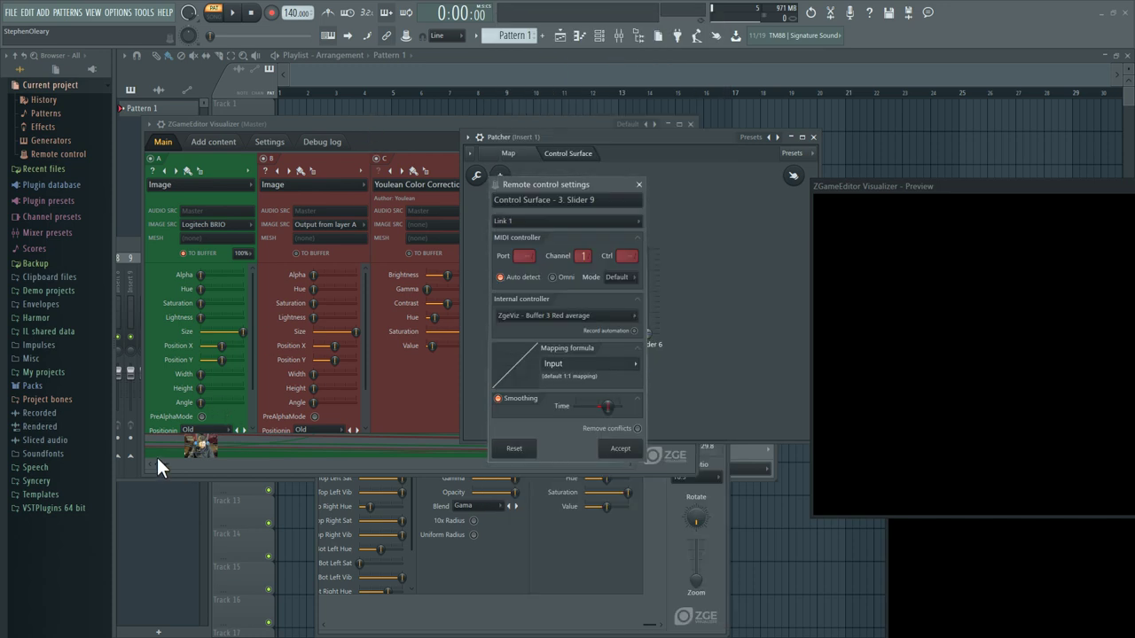
left_click(638, 184)
left_click(379, 146)
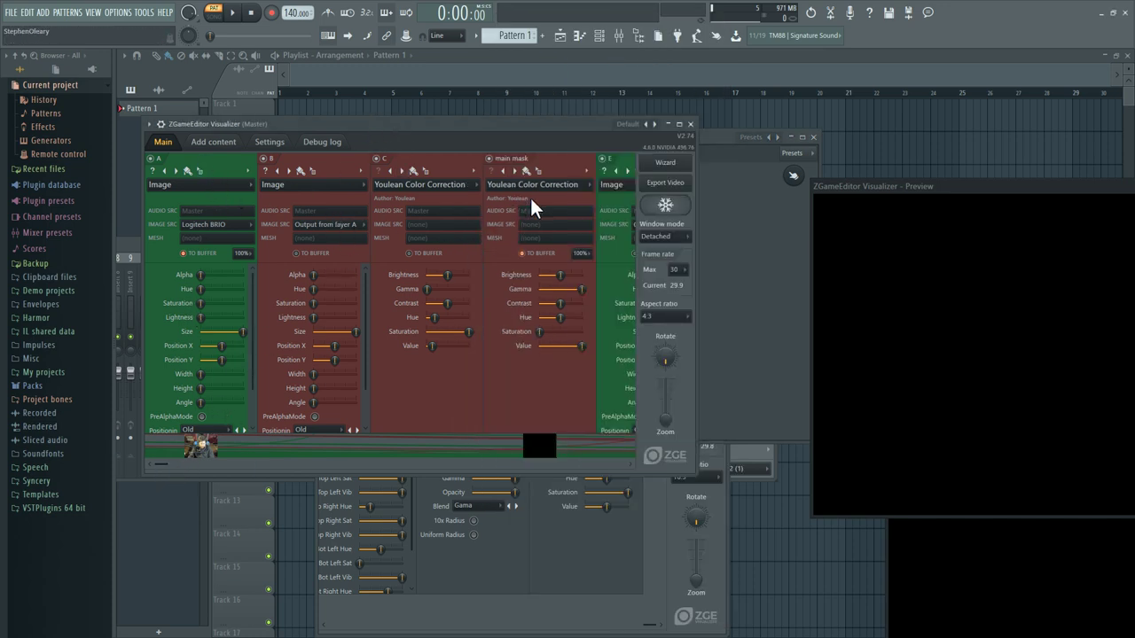
left_click_drag(160, 467, 542, 441)
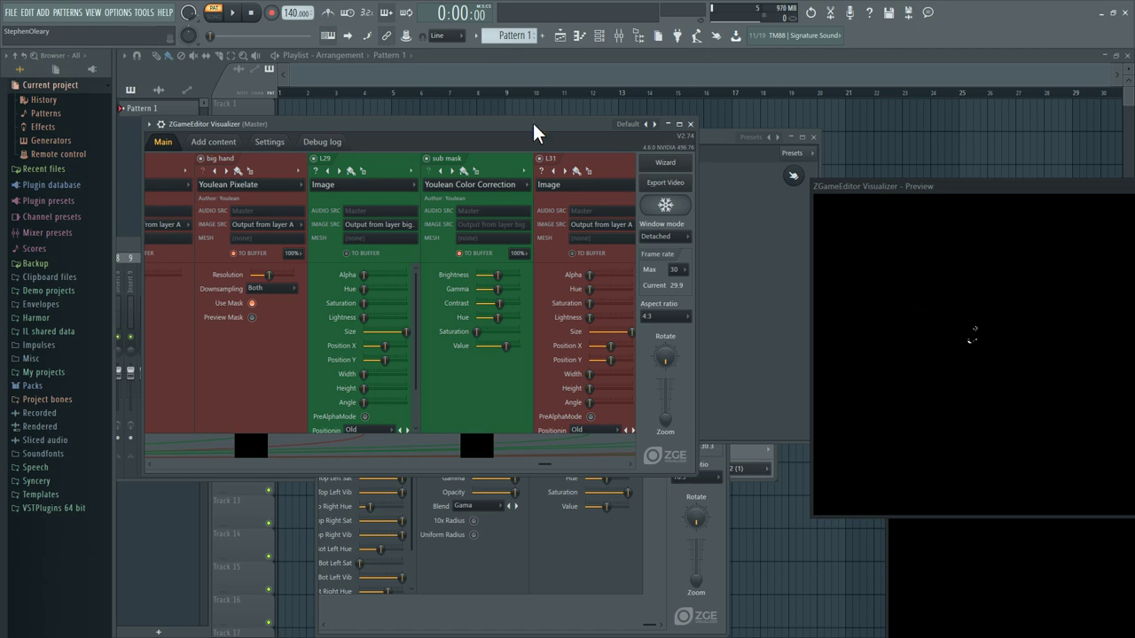
left_click(232, 144)
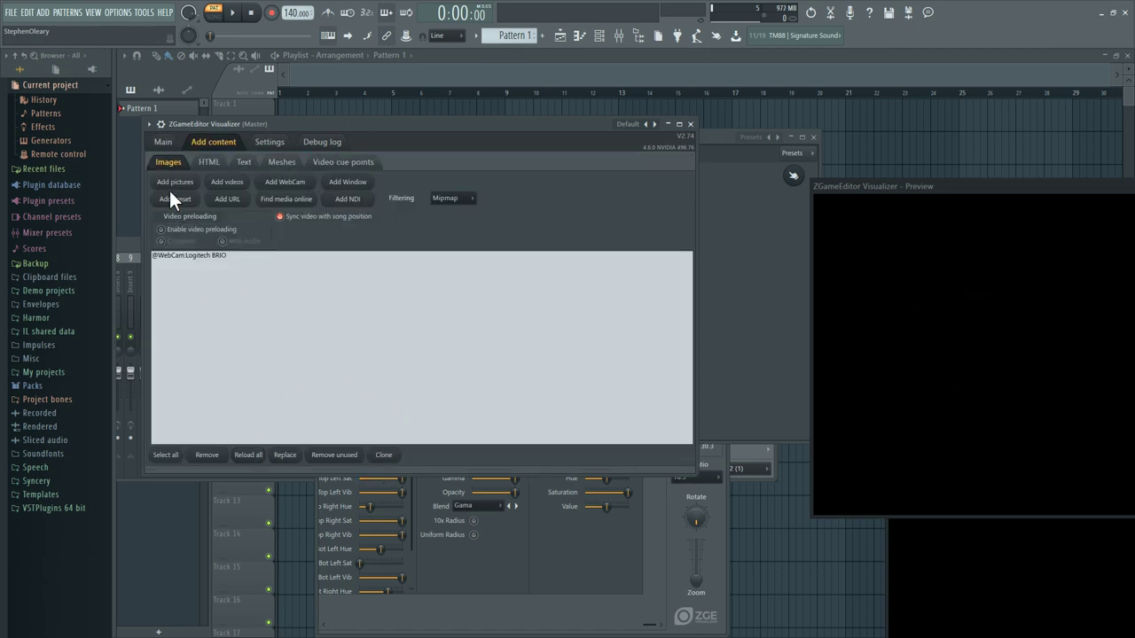
left_click(163, 142)
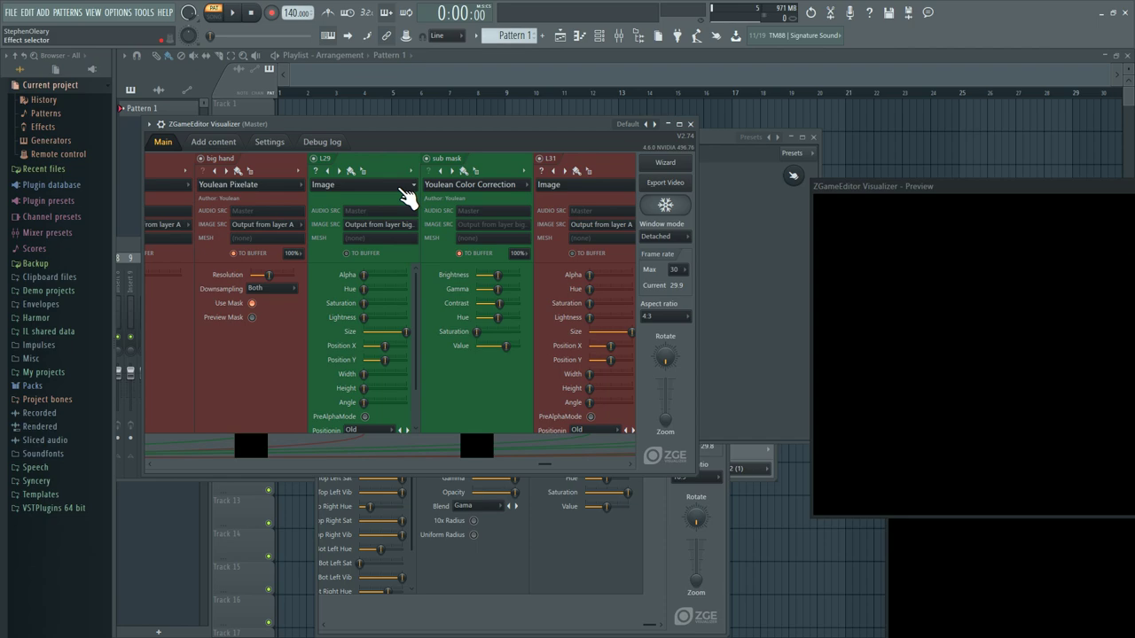
left_click_drag(529, 462, 130, 475)
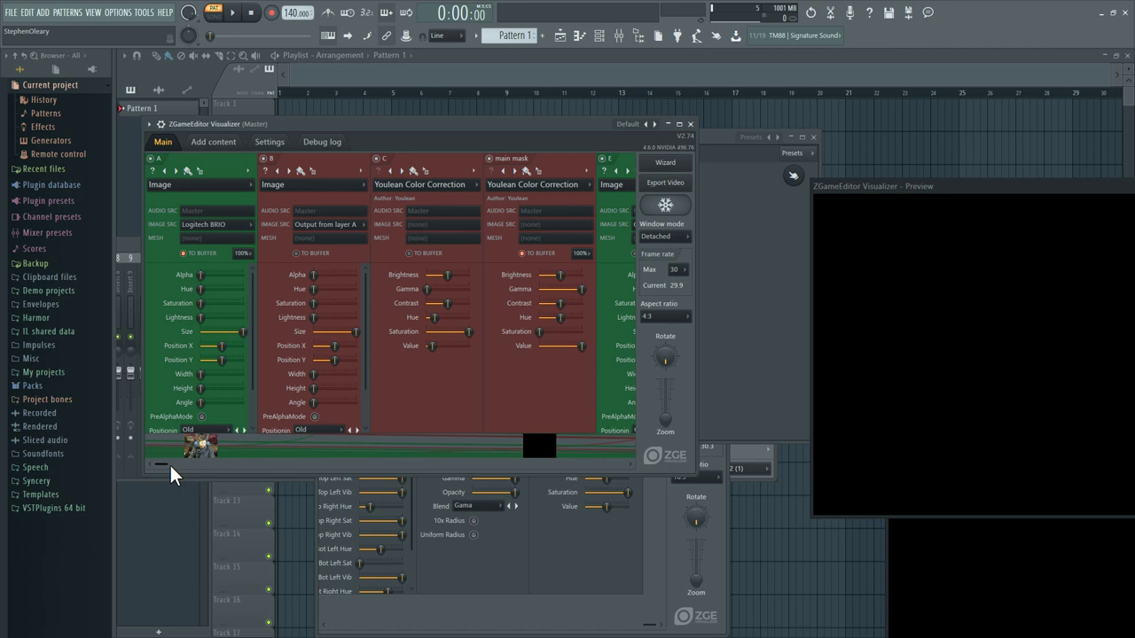
Scroll across the layer columns while the preview plays the webcam with a red fiery blob.
left_click_drag(172, 467, 294, 458)
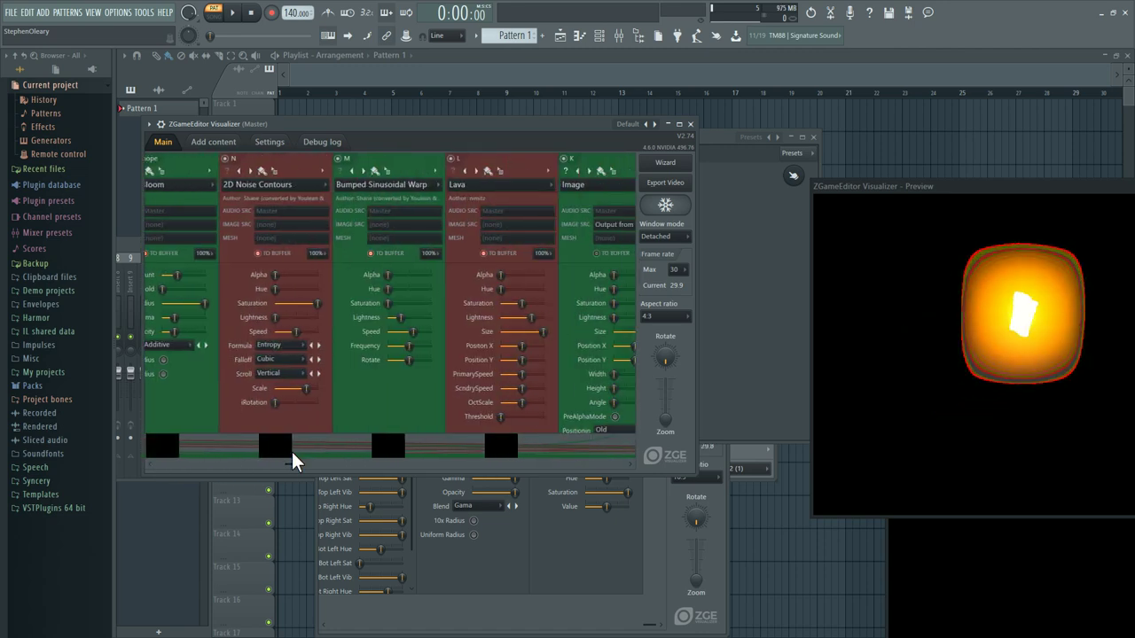
left_click_drag(301, 463, 136, 452)
scroll(138, 459, "down", 1)
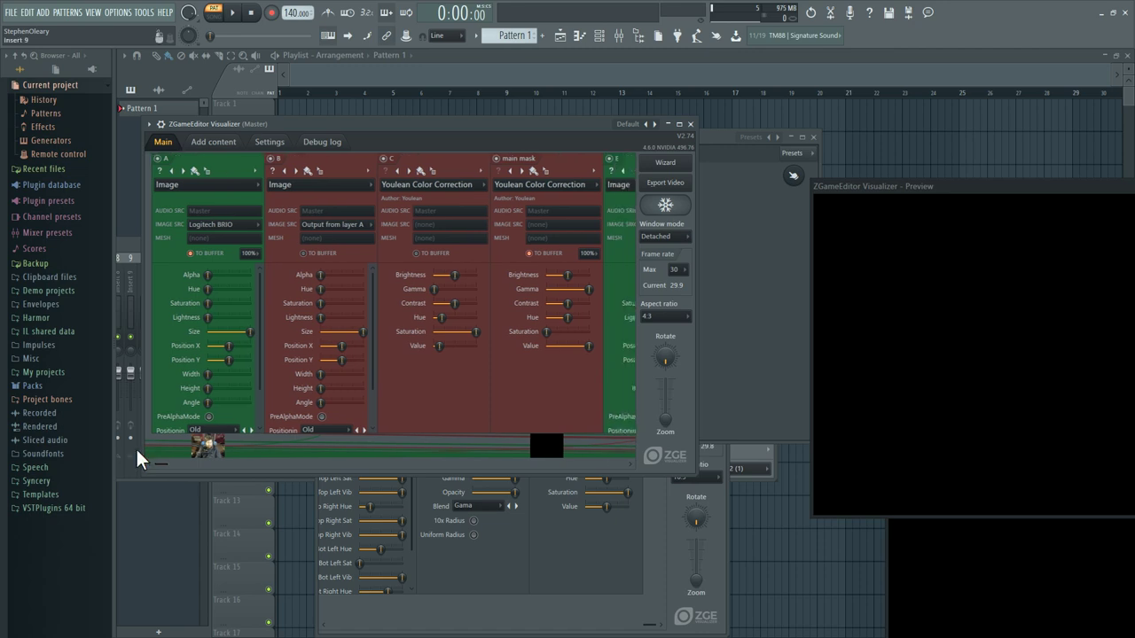
left_click_drag(171, 463, 270, 463)
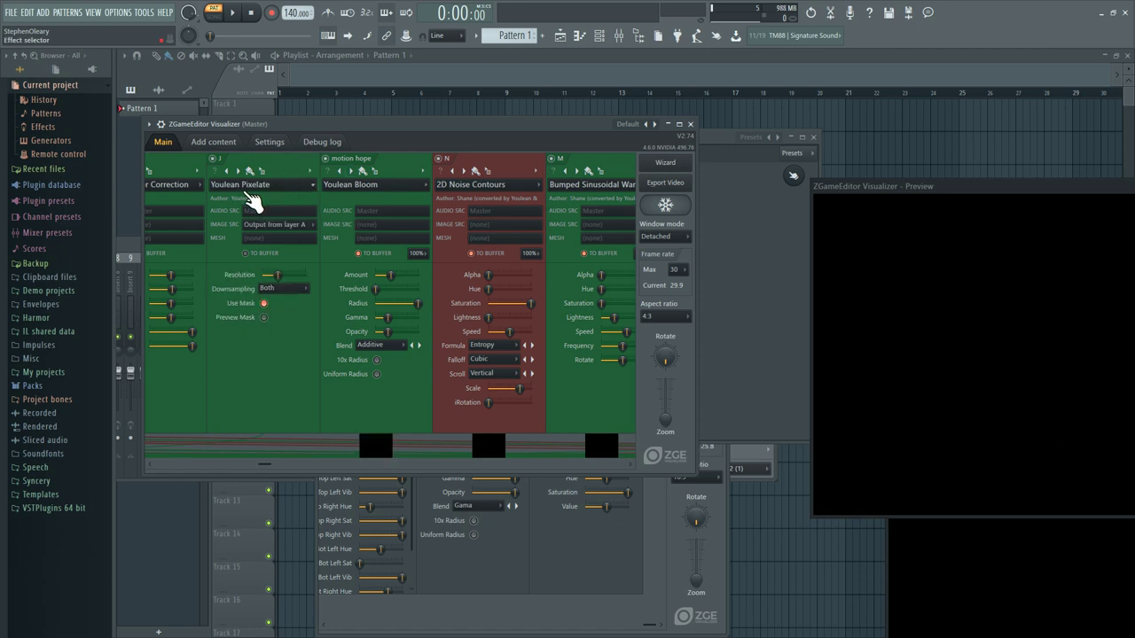
scroll(254, 468, "left", 3)
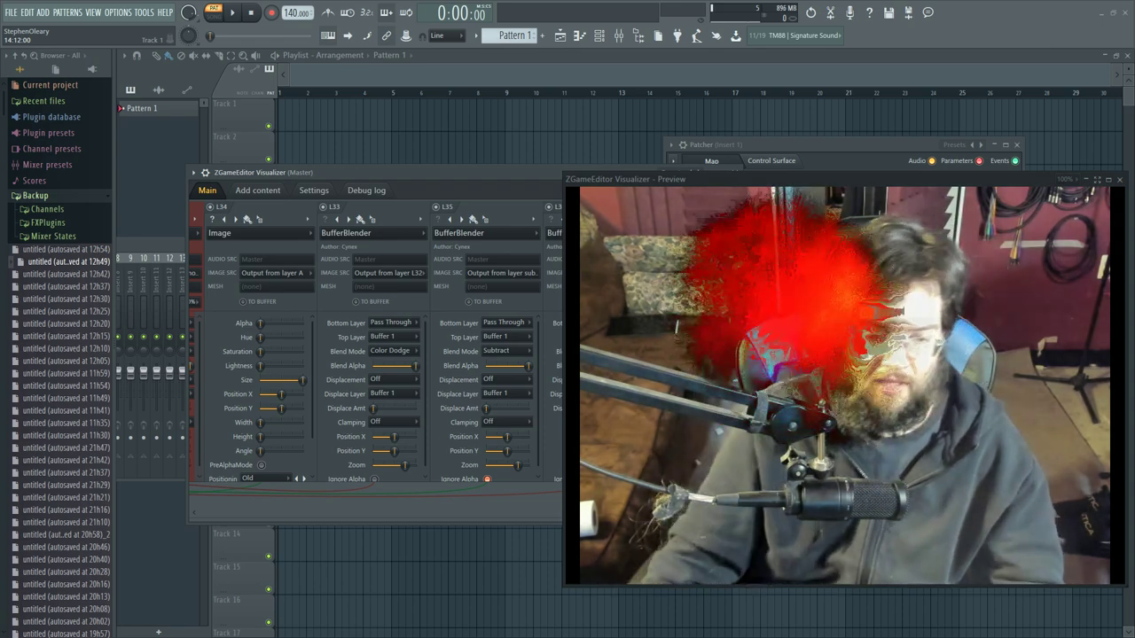
Rearrange the Visualizer and Preview windows and scroll the layers, leaving the preview centred over the panels.
left_click_drag(434, 175, 391, 131)
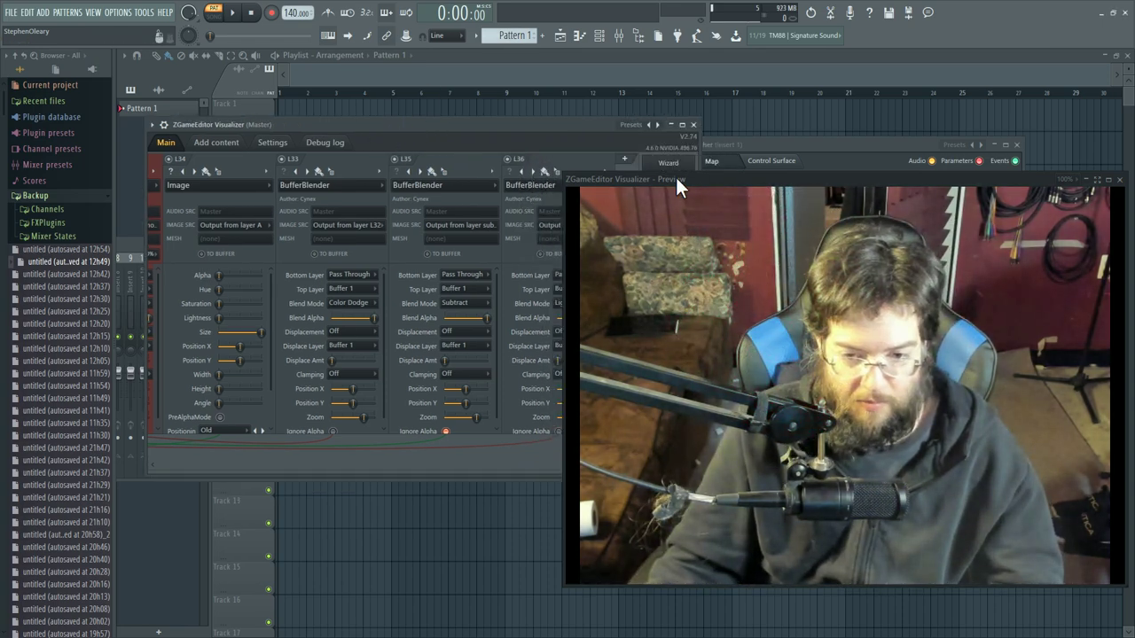
left_click_drag(680, 185, 897, 216)
left_click_drag(618, 470, 252, 454)
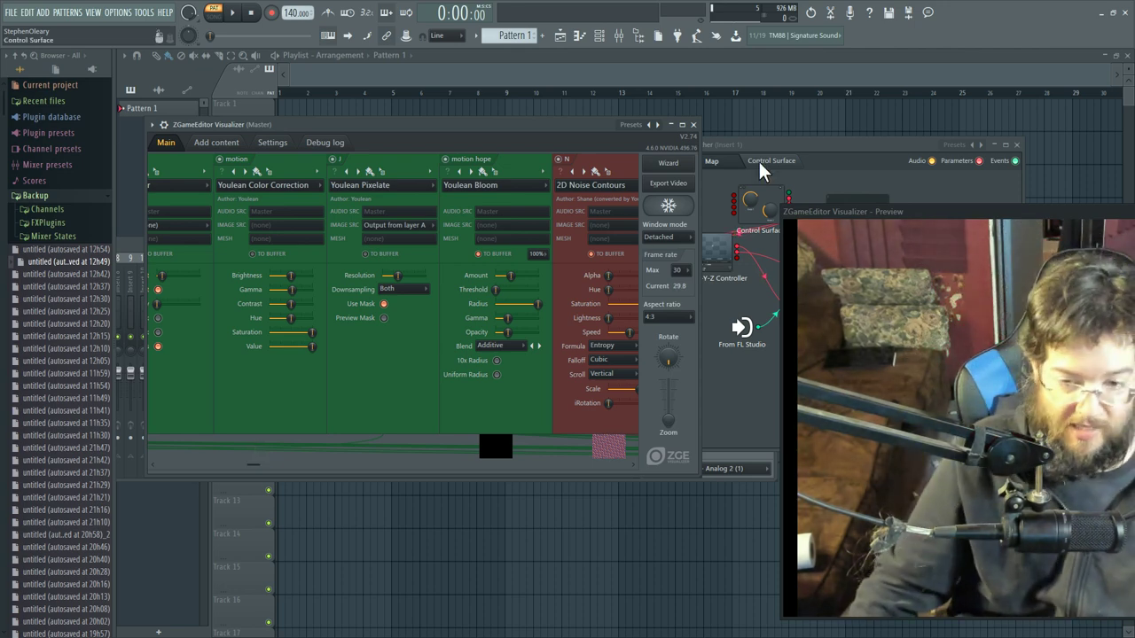
left_click_drag(256, 464, 553, 467)
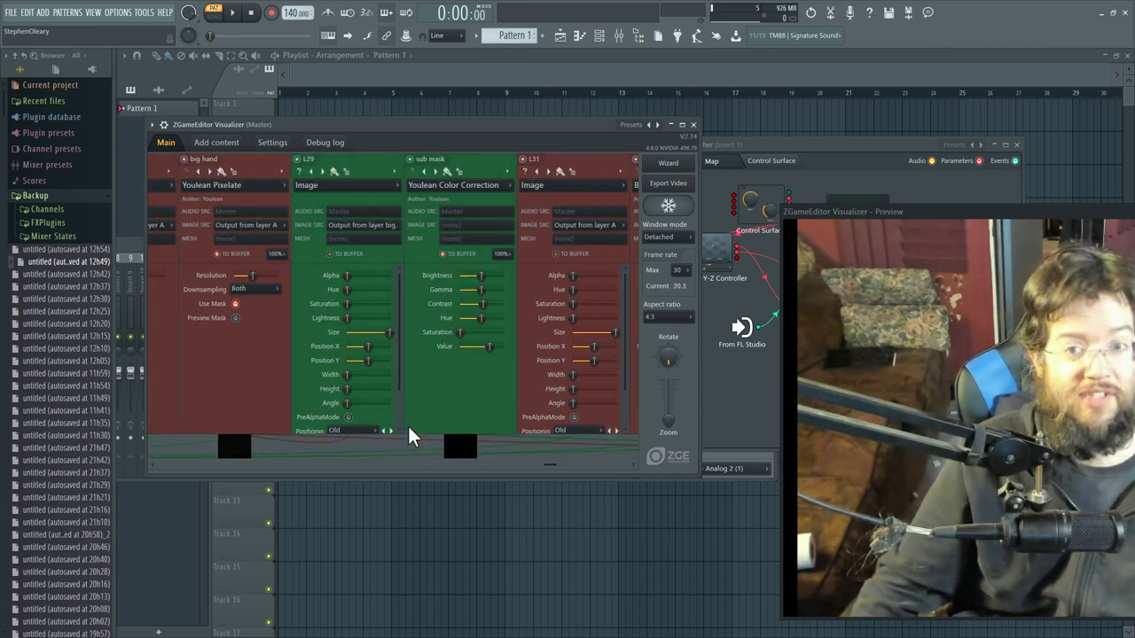
left_click_drag(869, 213, 360, 152)
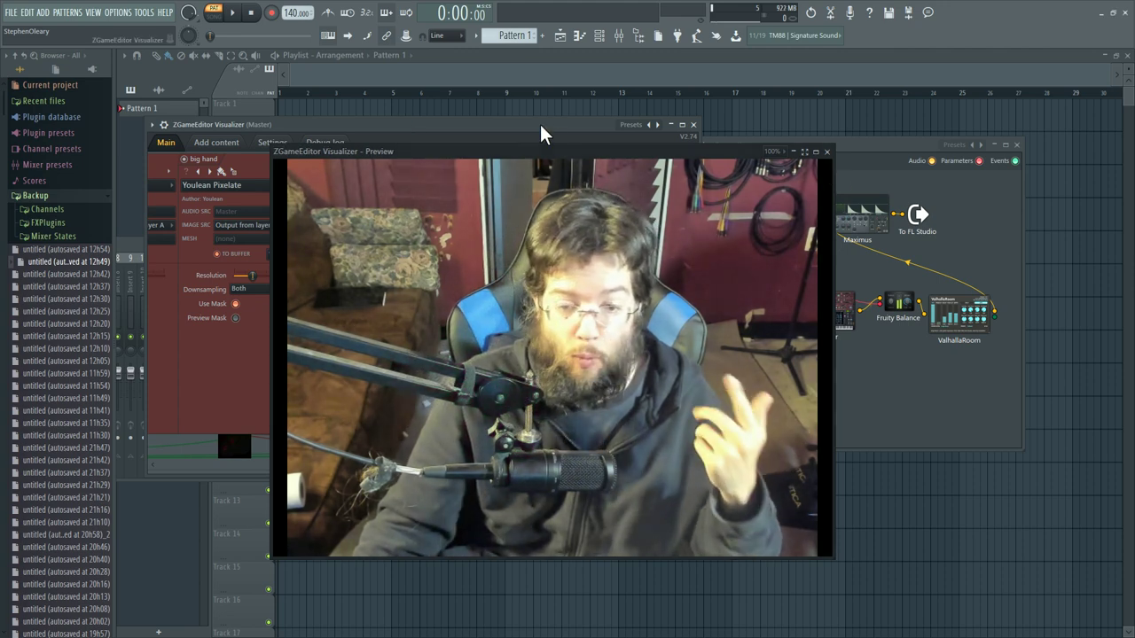
Move the Preview window down-right then up, and shift the visualizer window left.
left_click_drag(532, 160, 787, 277)
left_click_drag(210, 469, 832, 475)
left_click_drag(524, 127, 404, 134)
left_click_drag(596, 267, 605, 112)
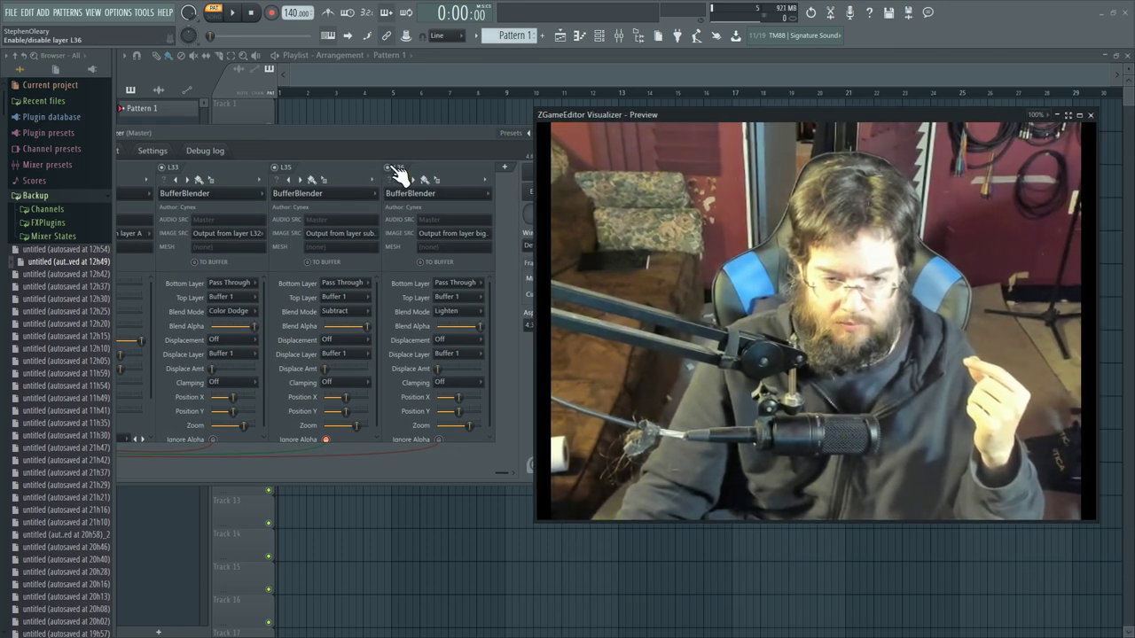
Toggle layer L36's BufferBlender off and on twice to compare the fire effect, leaving it enabled.
left_click(390, 167)
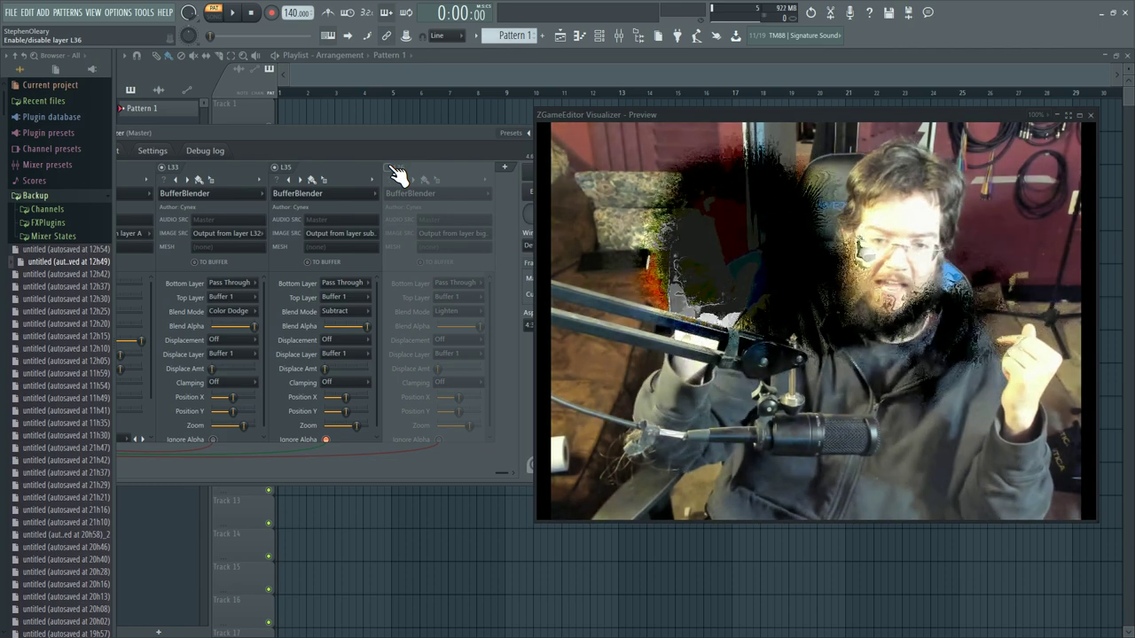
left_click(389, 167)
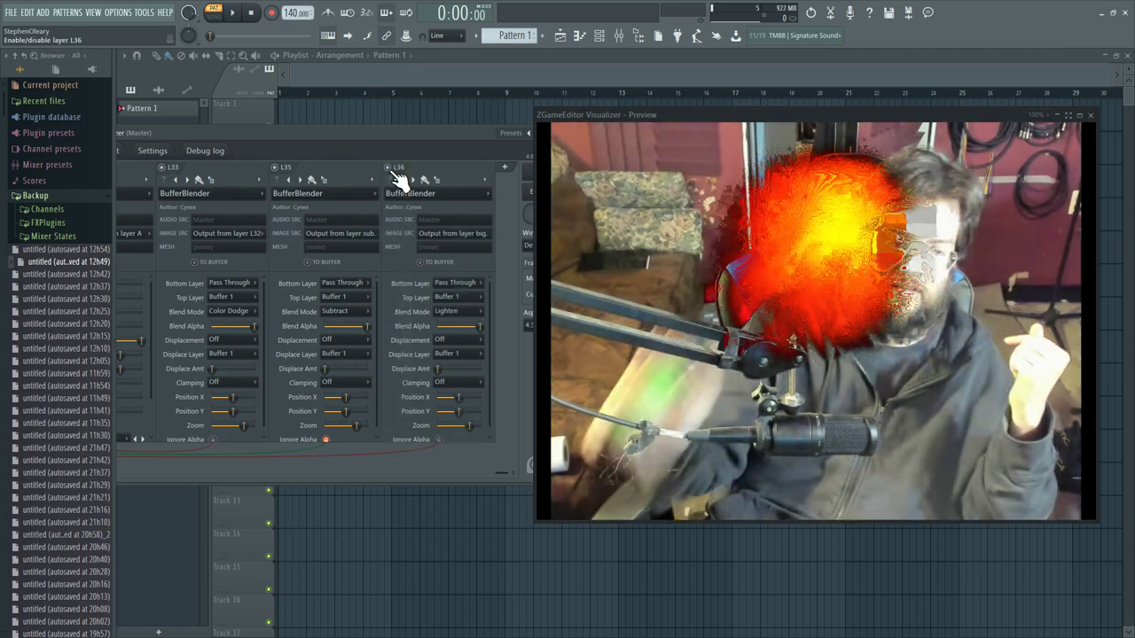
left_click(393, 171)
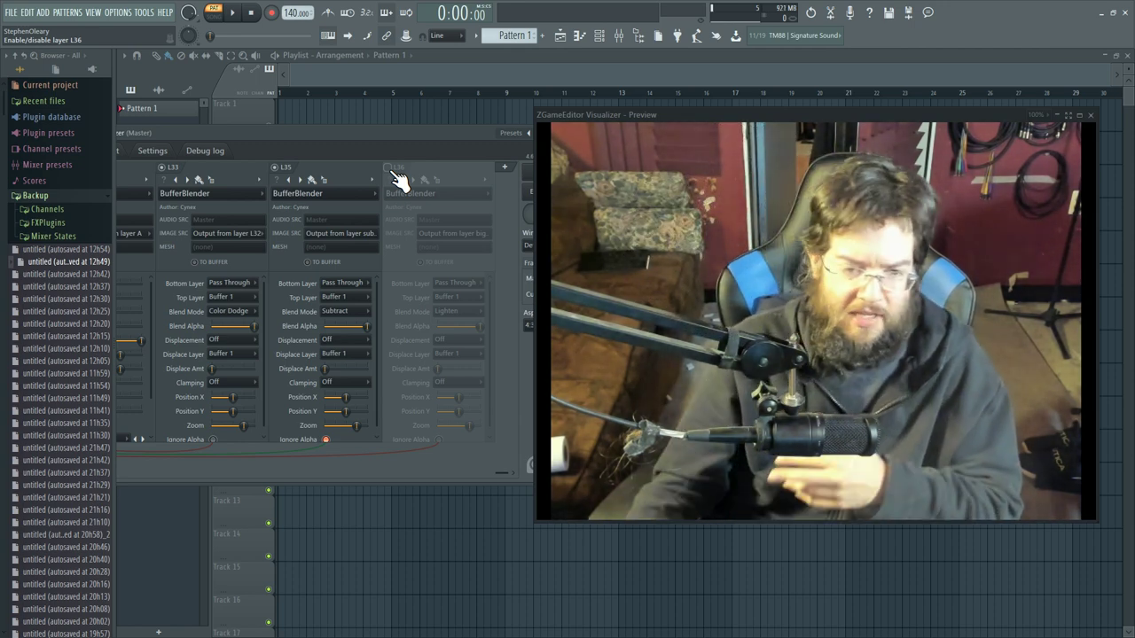
left_click(394, 173)
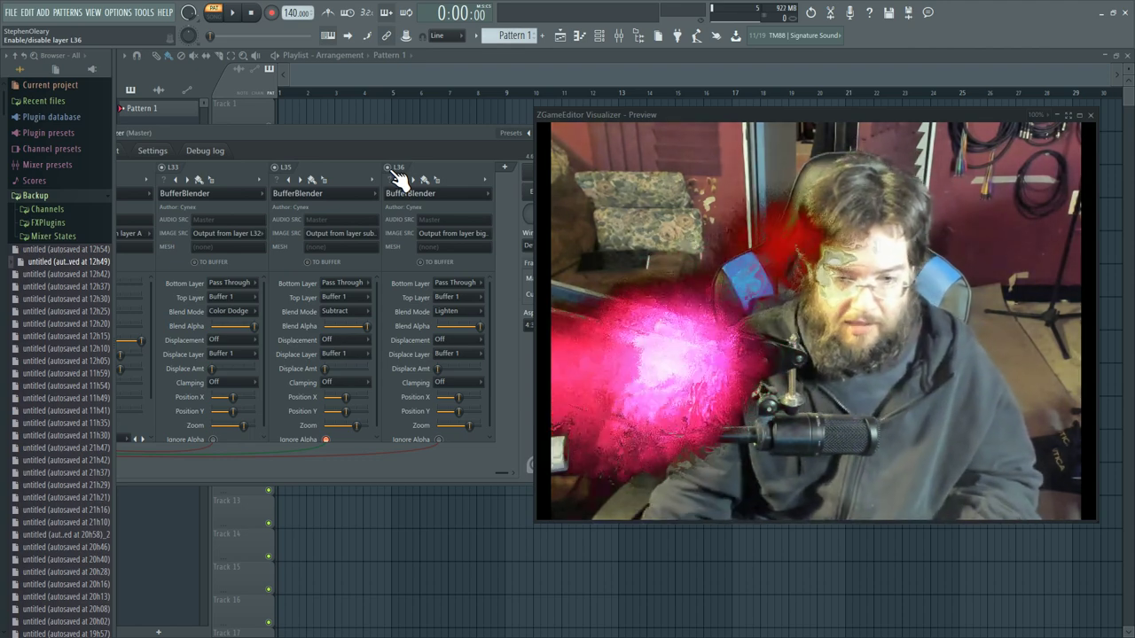
left_click(458, 312)
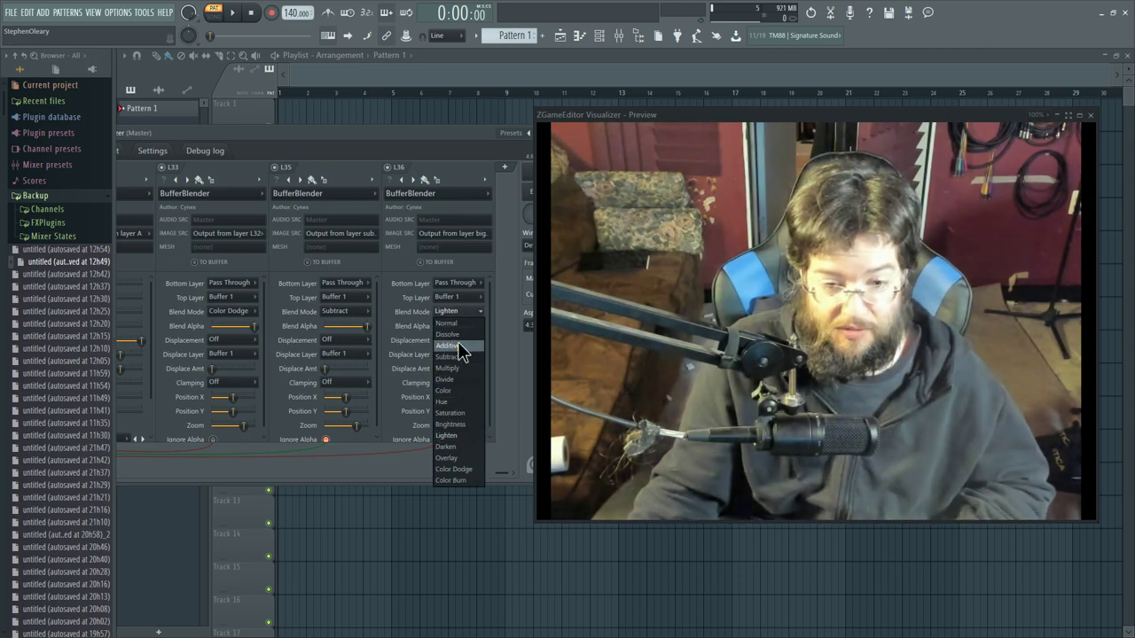
left_click(455, 346)
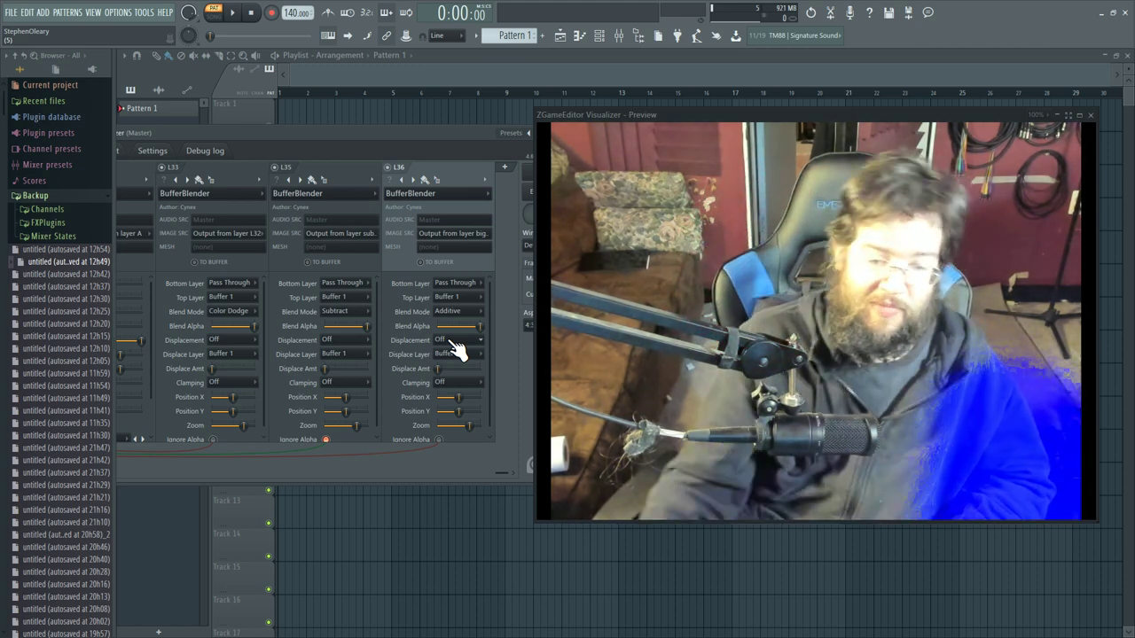
left_click(459, 312)
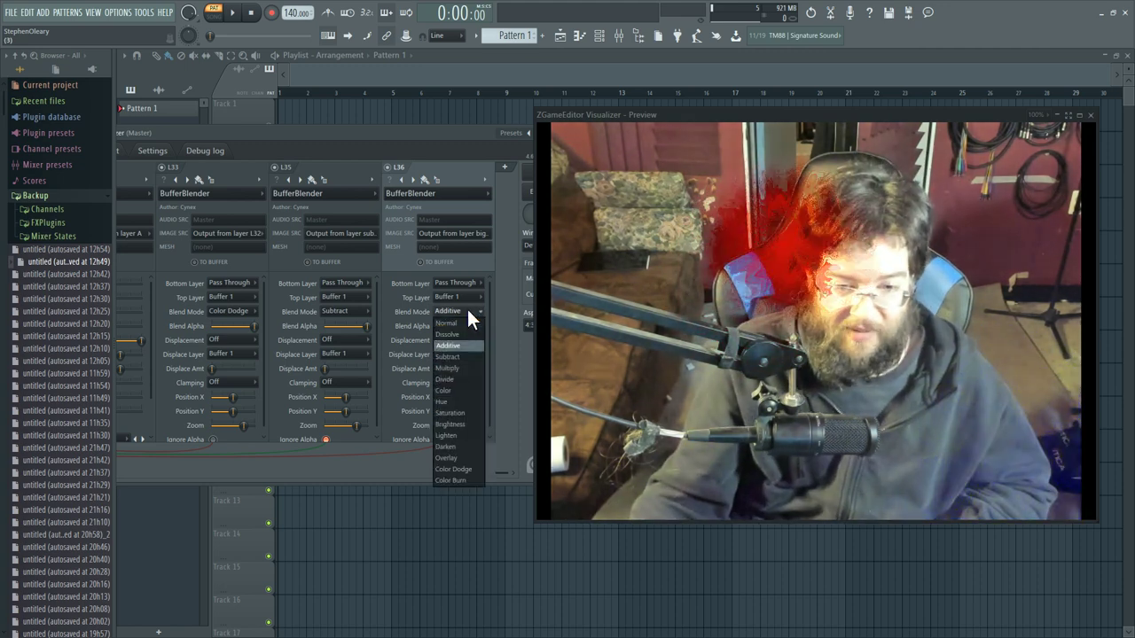
left_click(463, 434)
left_click_drag(498, 470, 490, 476)
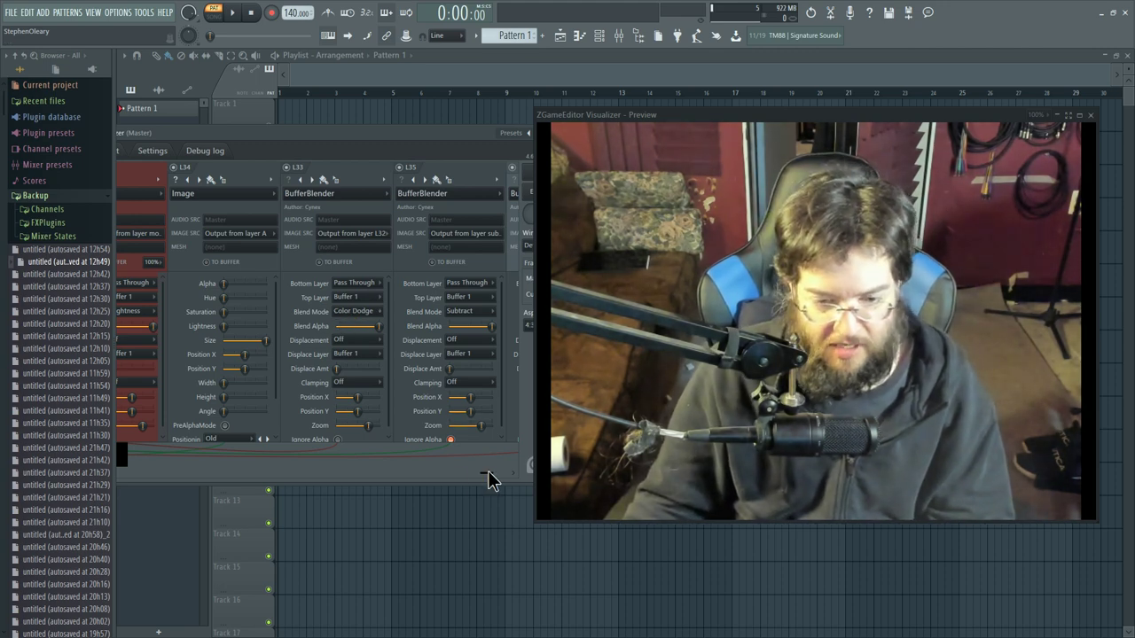
scroll(479, 478, "left", 5)
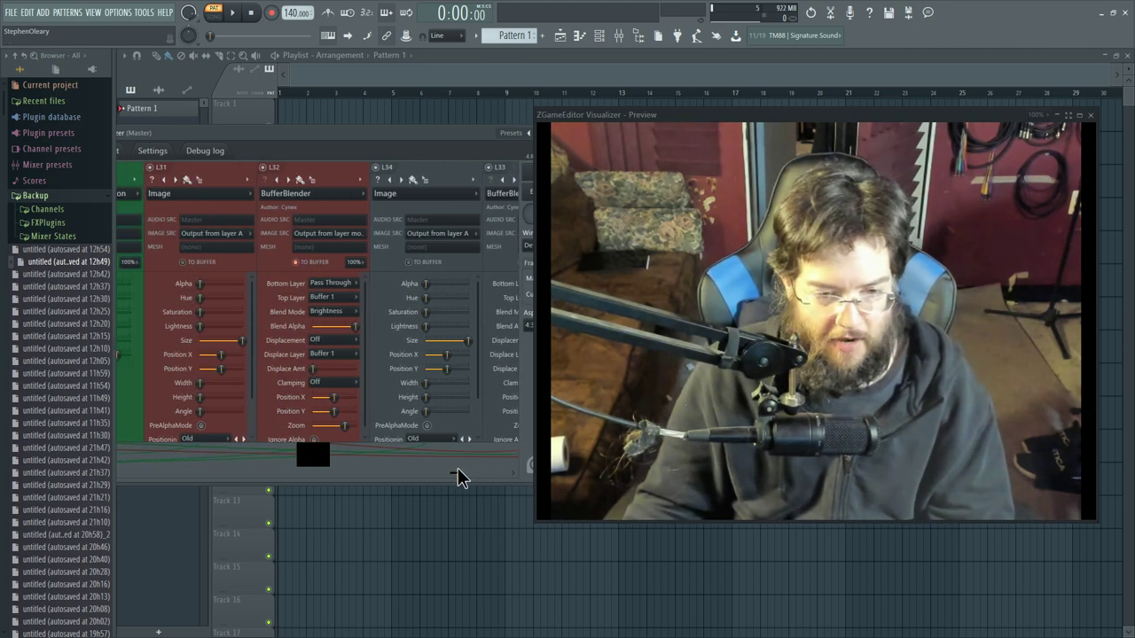
left_click_drag(452, 478, 169, 460)
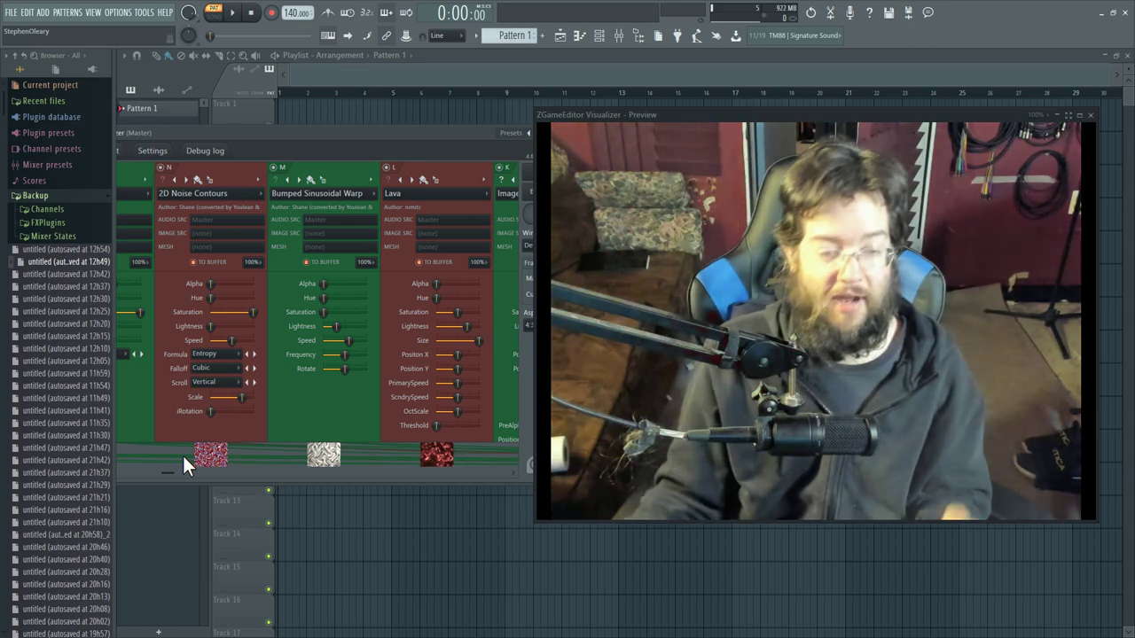
left_click_drag(183, 458, 233, 473)
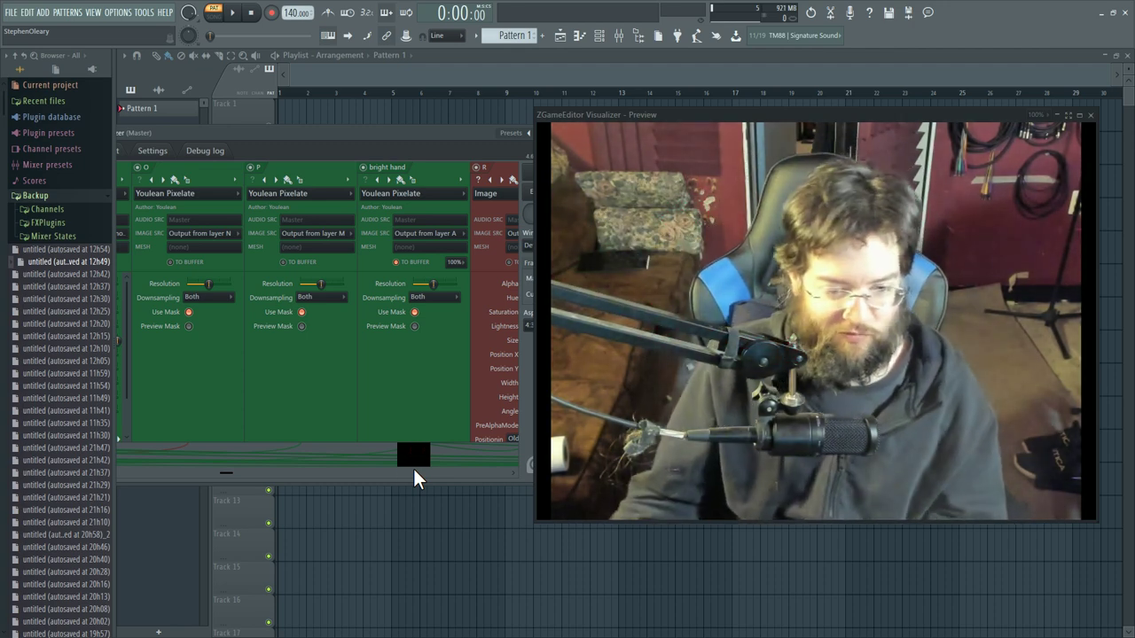
left_click_drag(212, 471, 277, 473)
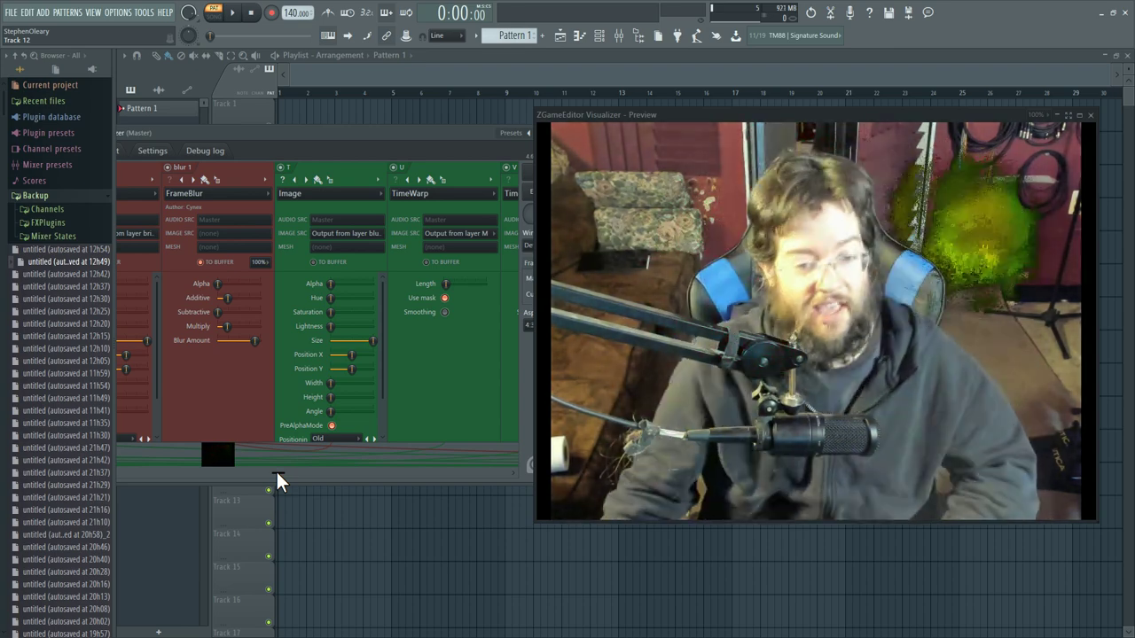
left_click_drag(277, 473, 304, 474)
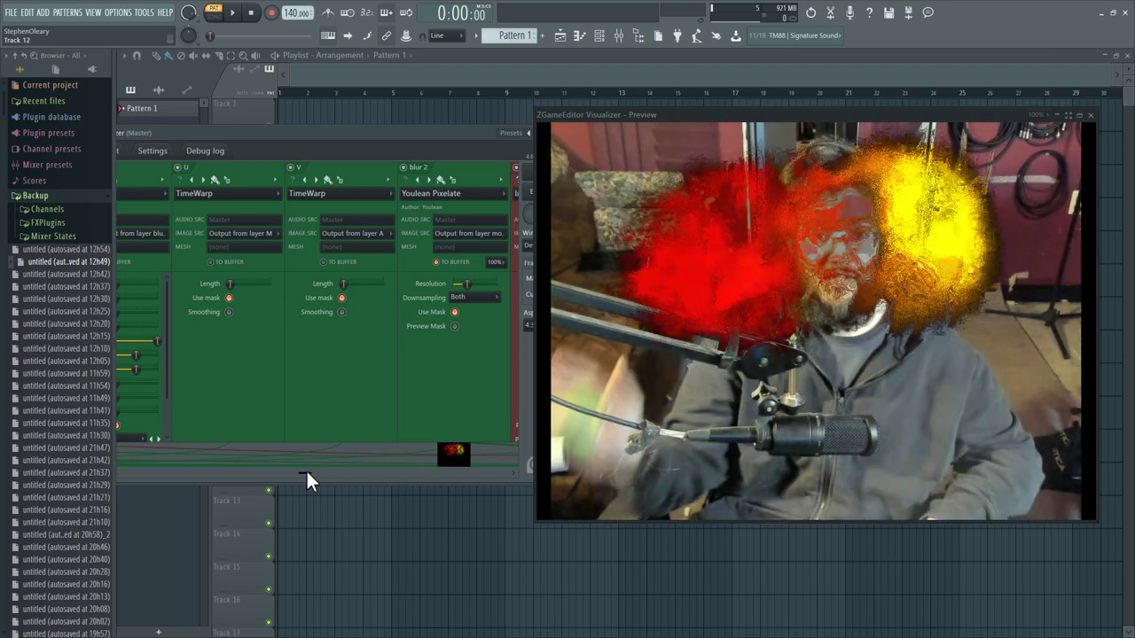
left_click_drag(309, 473, 354, 443)
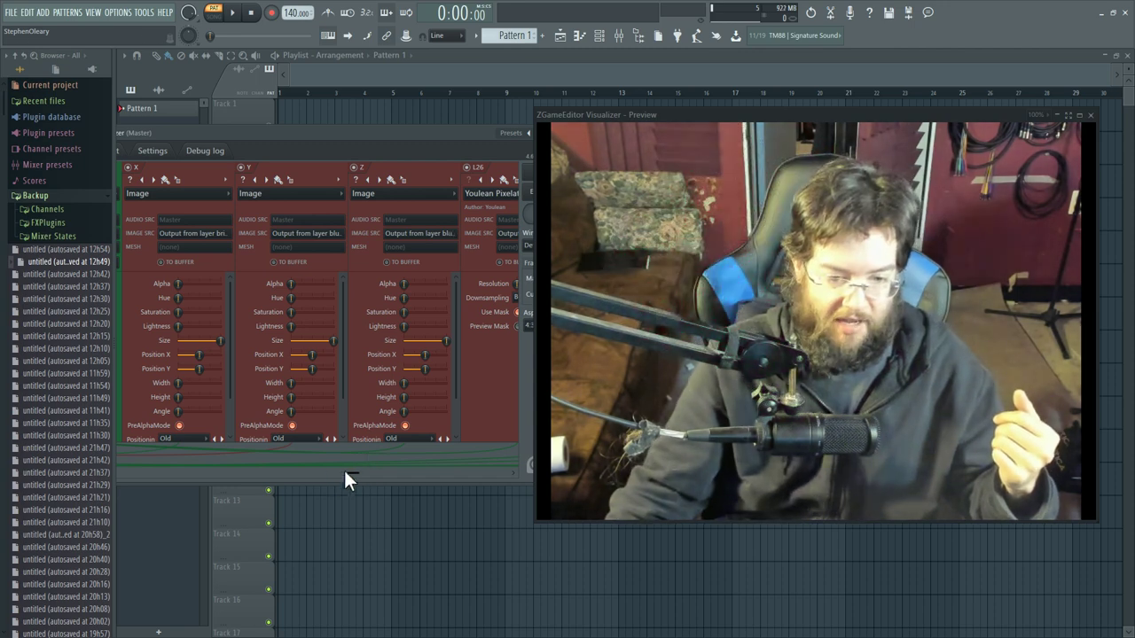
Scroll the layer rack to the big hand and sub mask layers and move the preview left.
left_click_drag(355, 472, 397, 486)
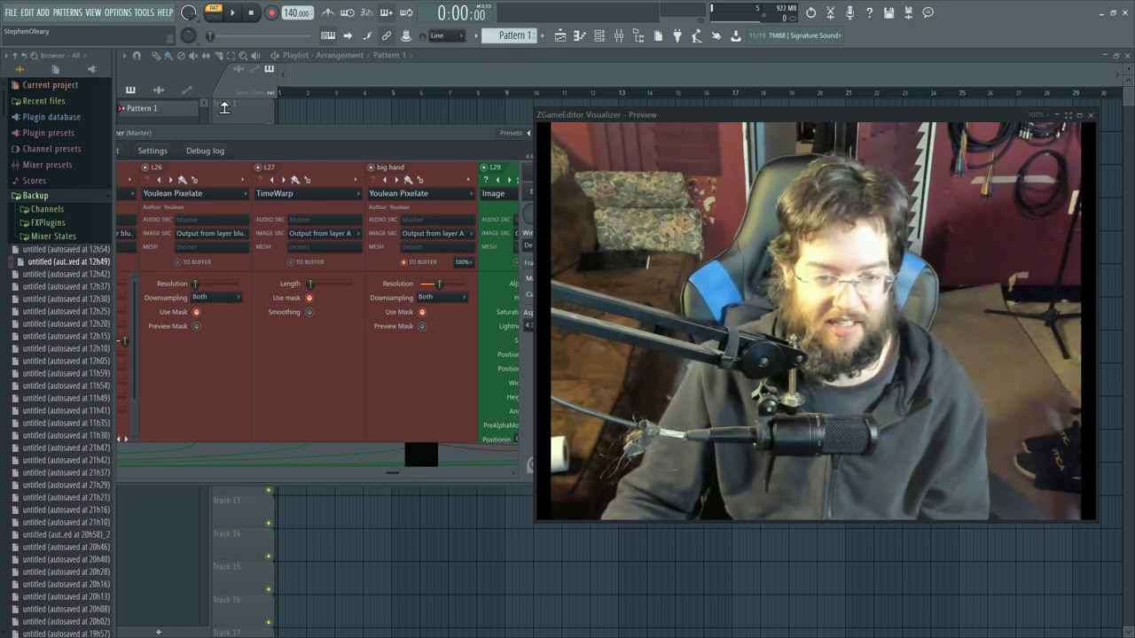
left_click_drag(392, 479, 422, 479)
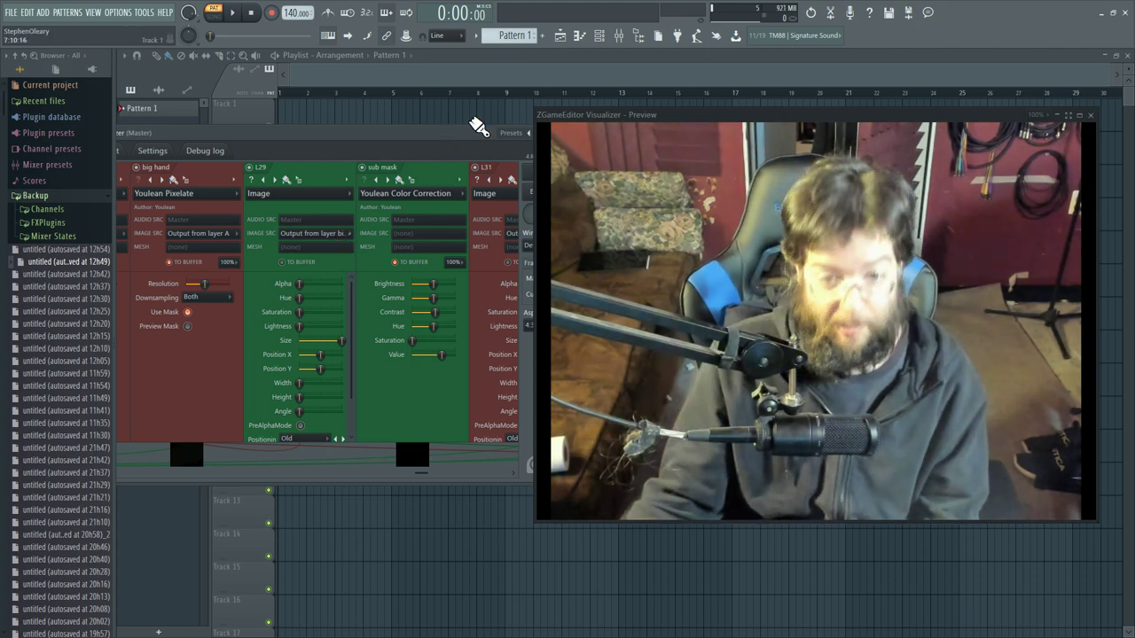
left_click_drag(680, 113, 509, 119)
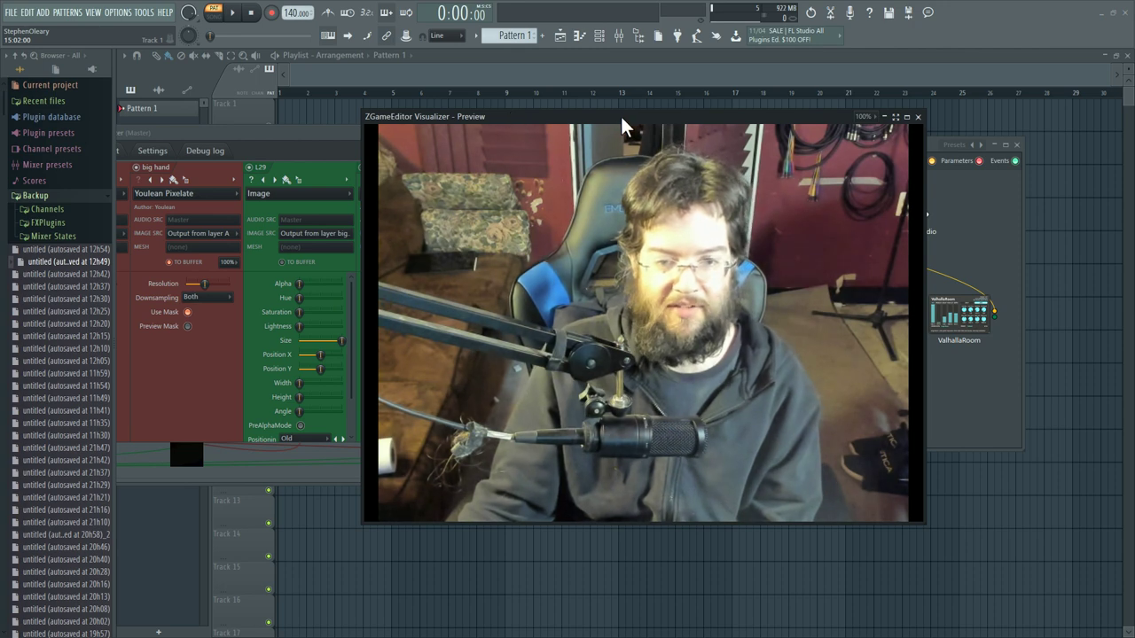
Reposition the webcam preview at the left with the Patcher map shifted right beside it.
left_click_drag(618, 121, 820, 121)
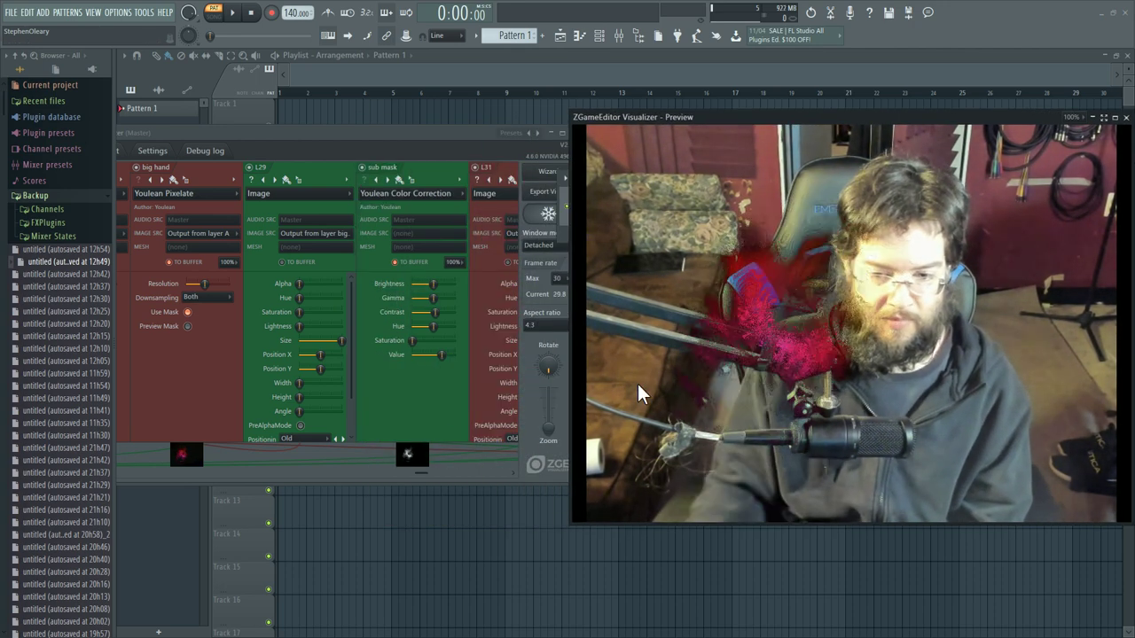
left_click_drag(723, 127, 289, 138)
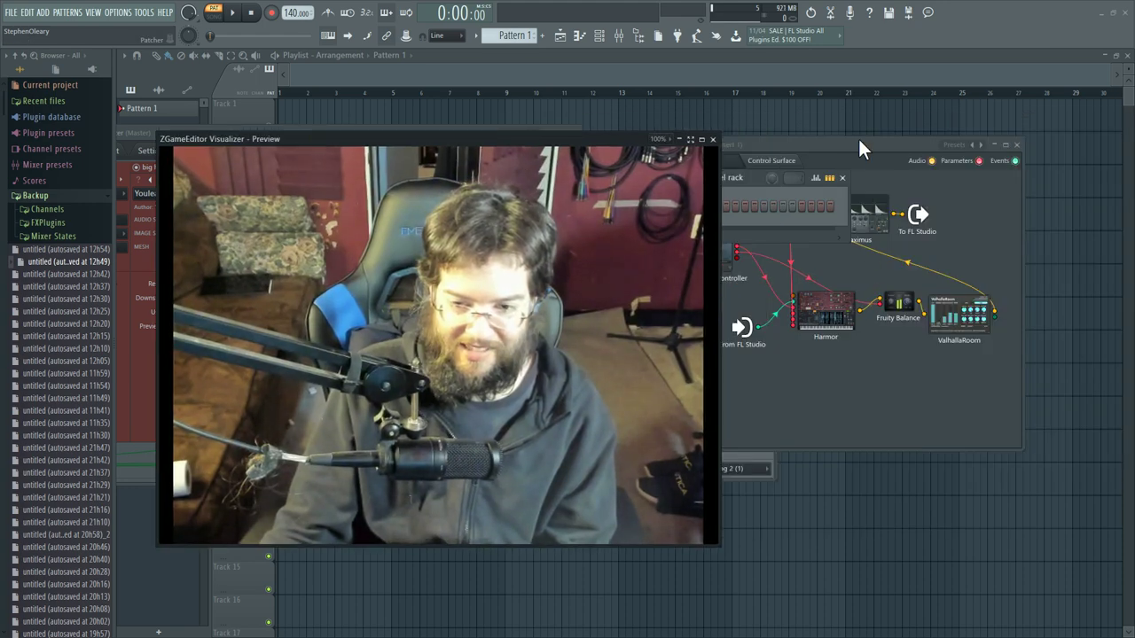
left_click_drag(858, 140, 935, 145)
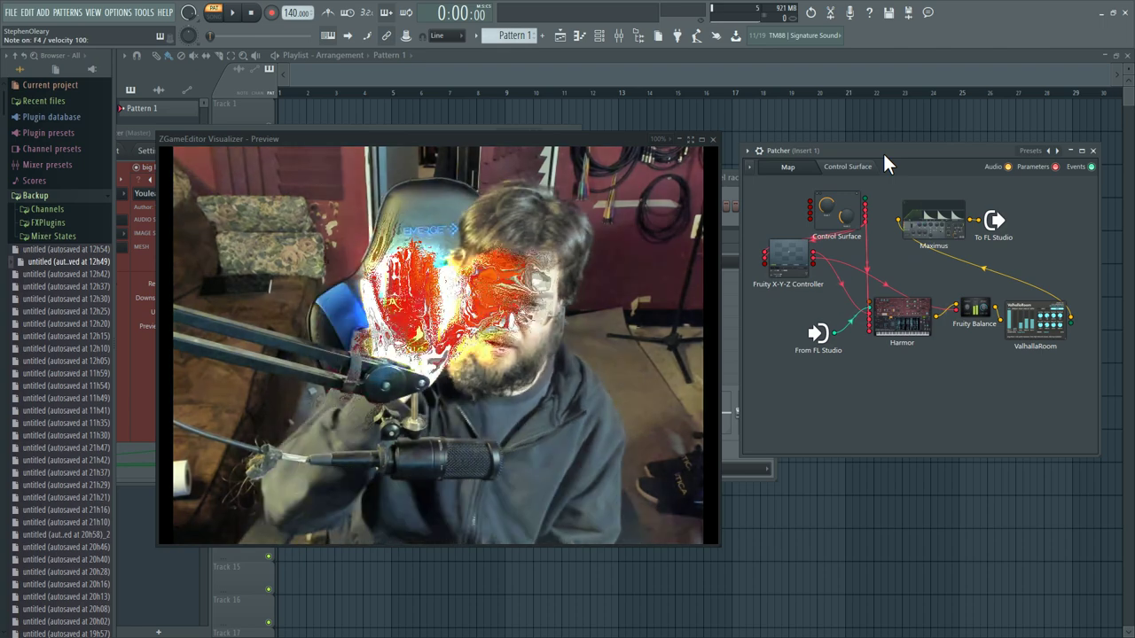
left_click_drag(537, 144, 1134, 308)
left_click_drag(906, 159, 922, 160)
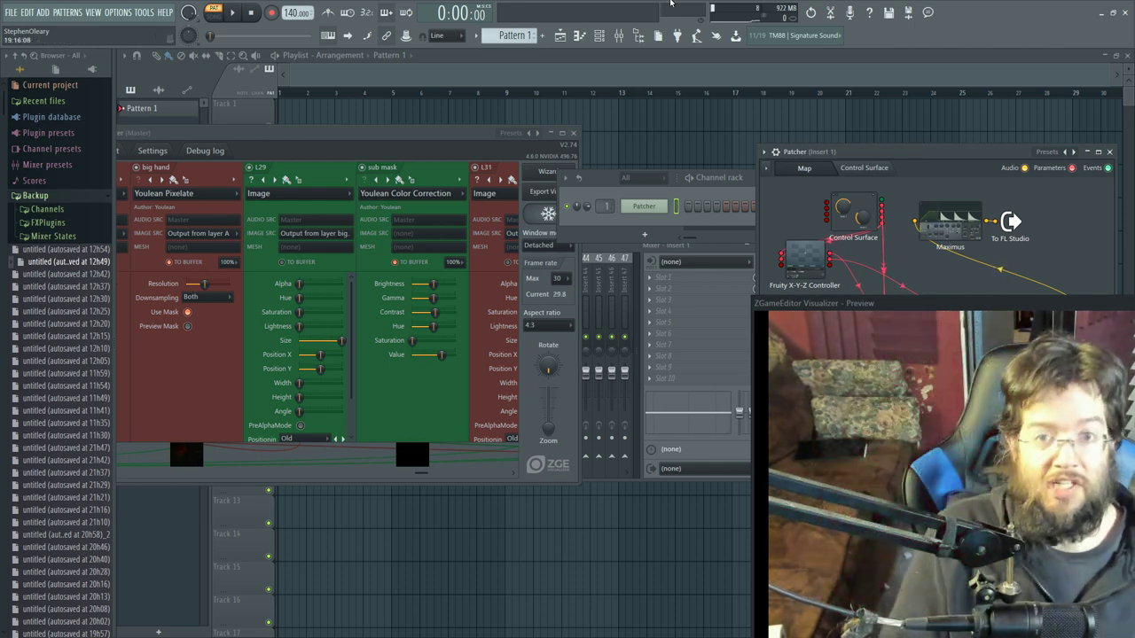
left_click_drag(809, 302, 314, 108)
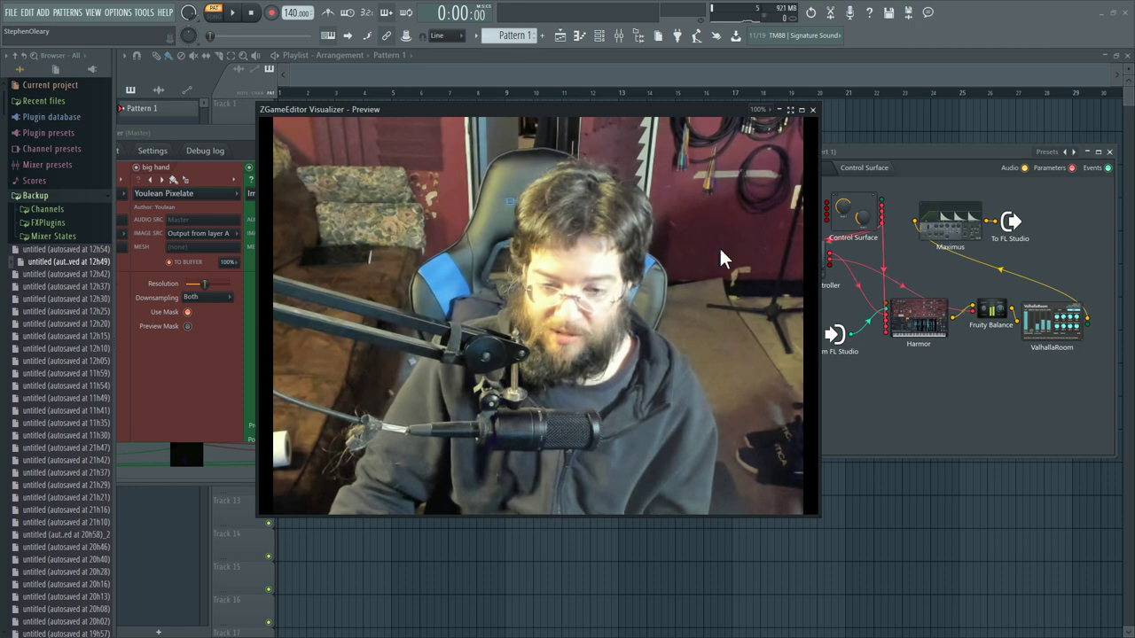
Uncover the Patcher map, glance at the Control Surface sliders, then open Harmor from the map.
left_click_drag(730, 114, 527, 140)
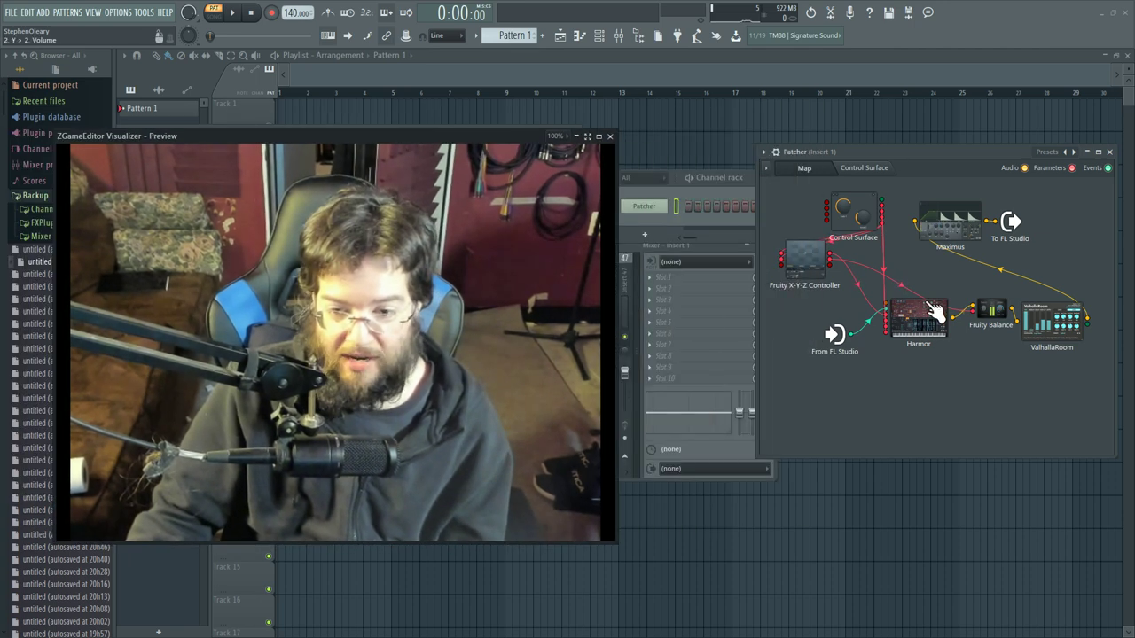
double_click(854, 216)
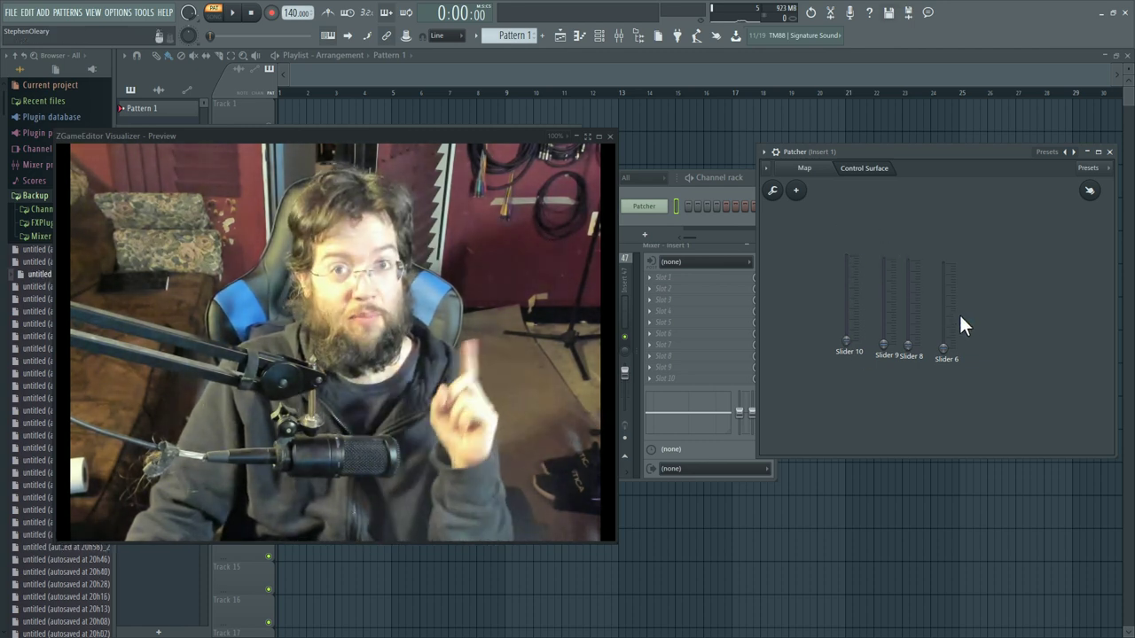
left_click(804, 169)
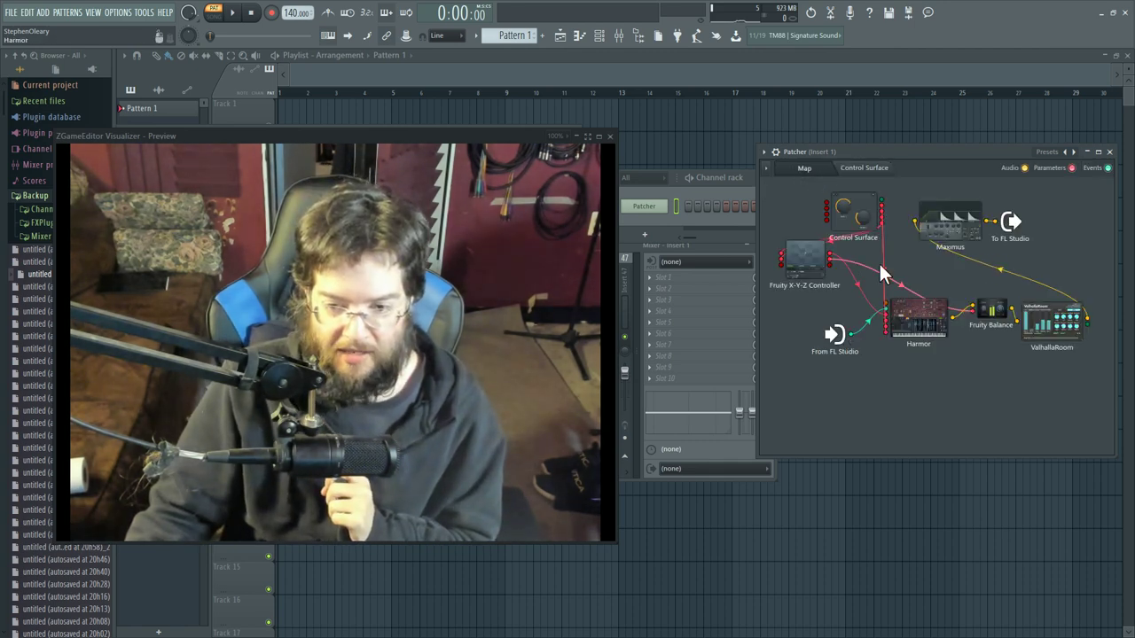
left_click(886, 320)
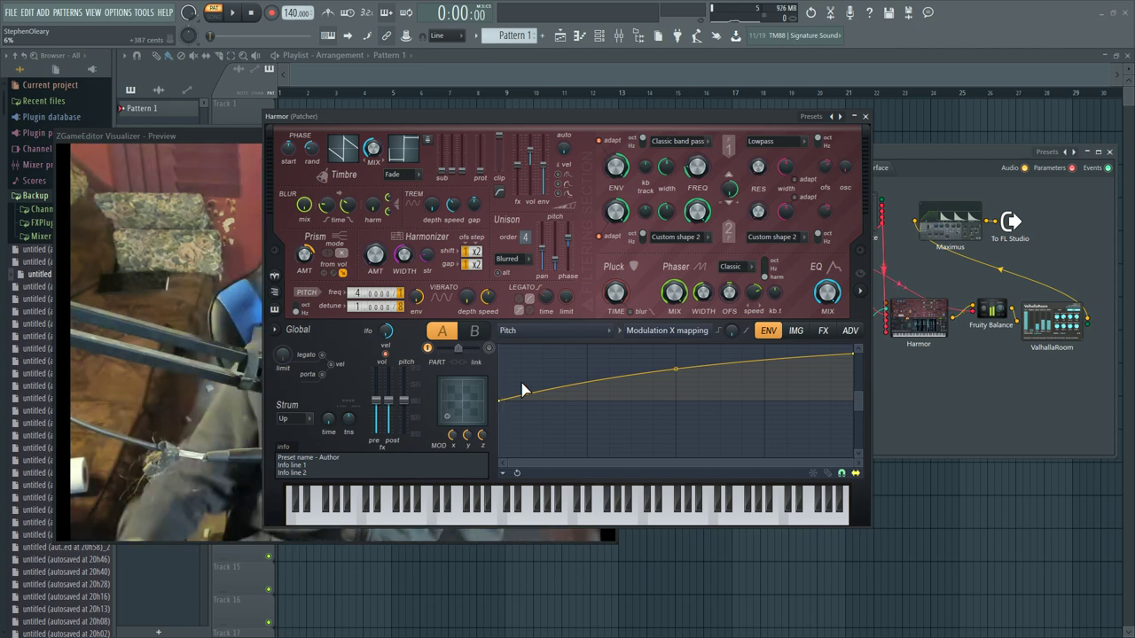
Review Harmor's Pitch envelope under Modulation Y and Modulation Z mappings on the ENV page.
left_click(647, 331)
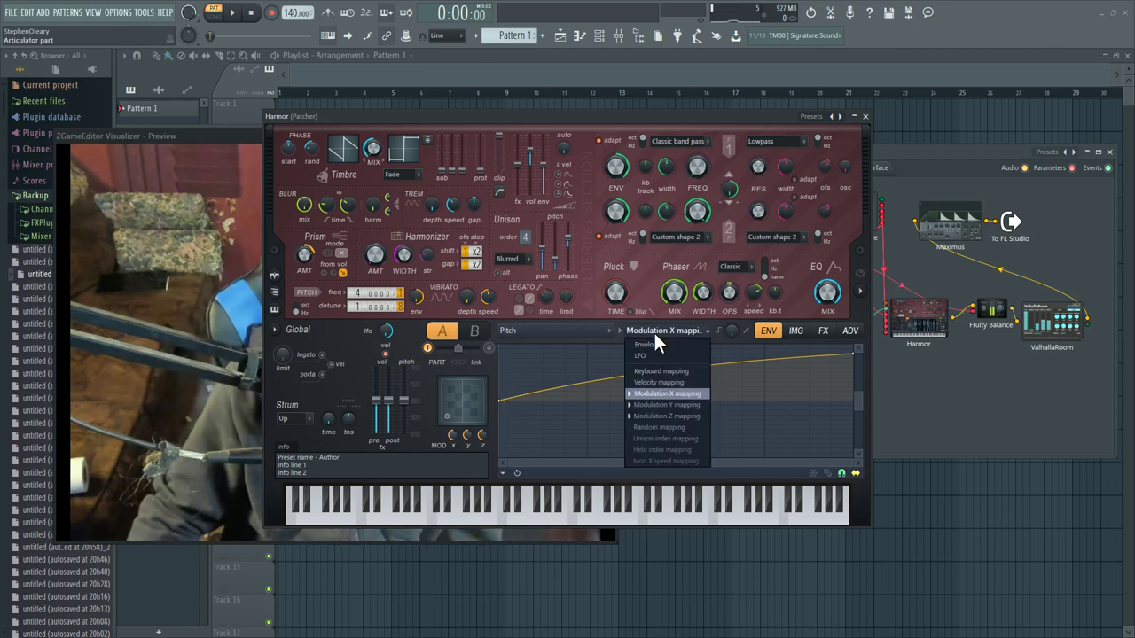
left_click(667, 405)
left_click(668, 414)
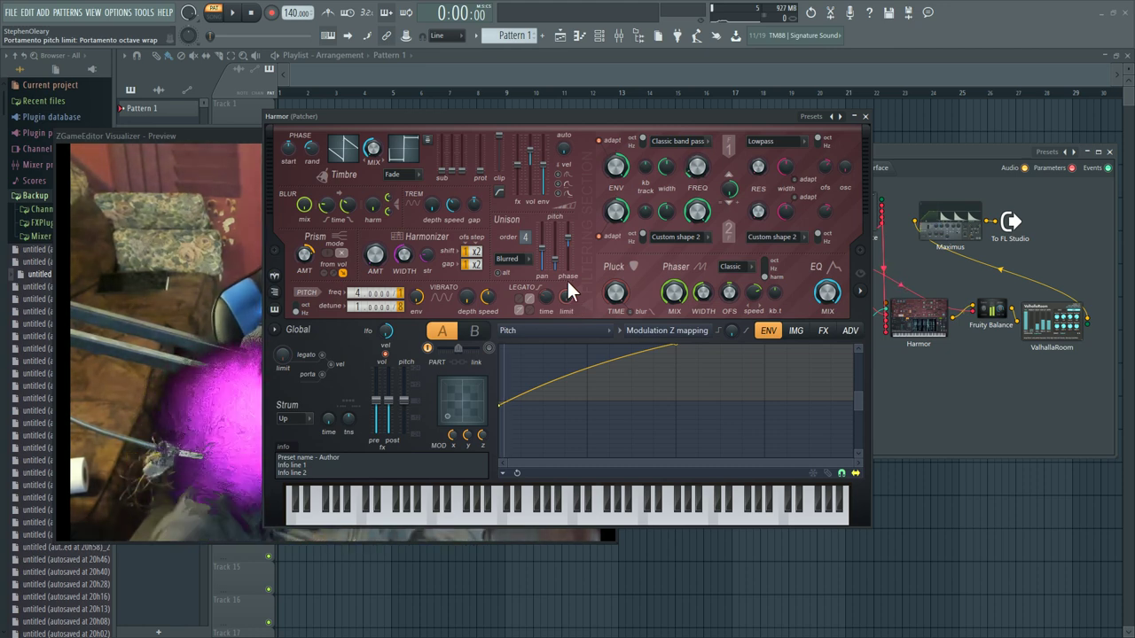
left_click(233, 135)
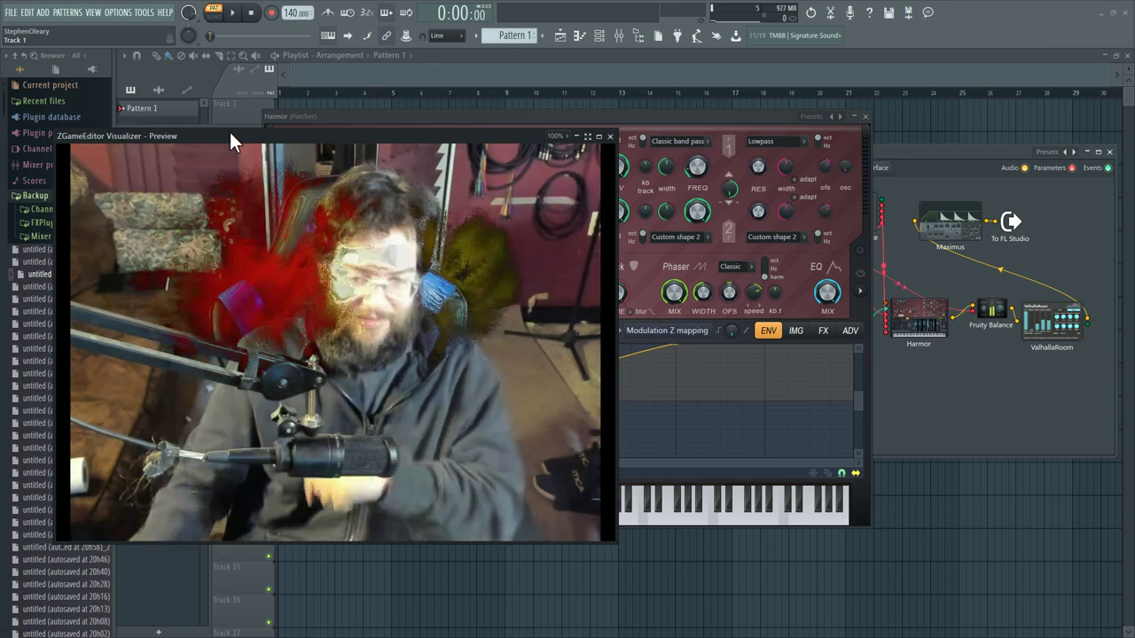
left_click(645, 280)
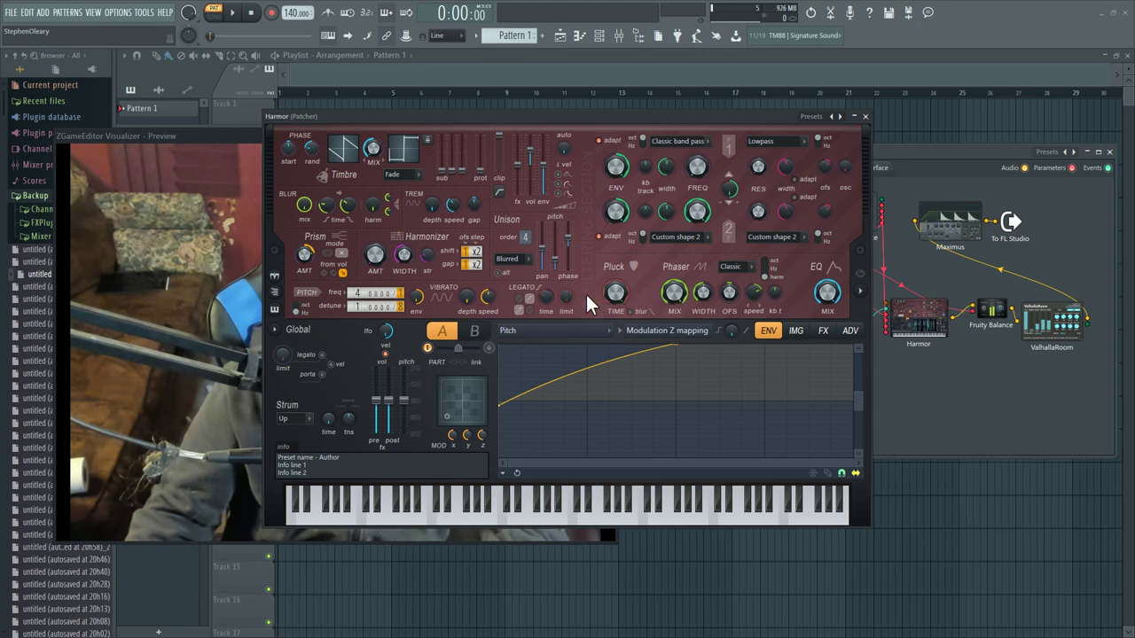
Show the Prism amount envelope, then the Filter 1 frequency envelope via Edit articulator.
left_click(338, 285)
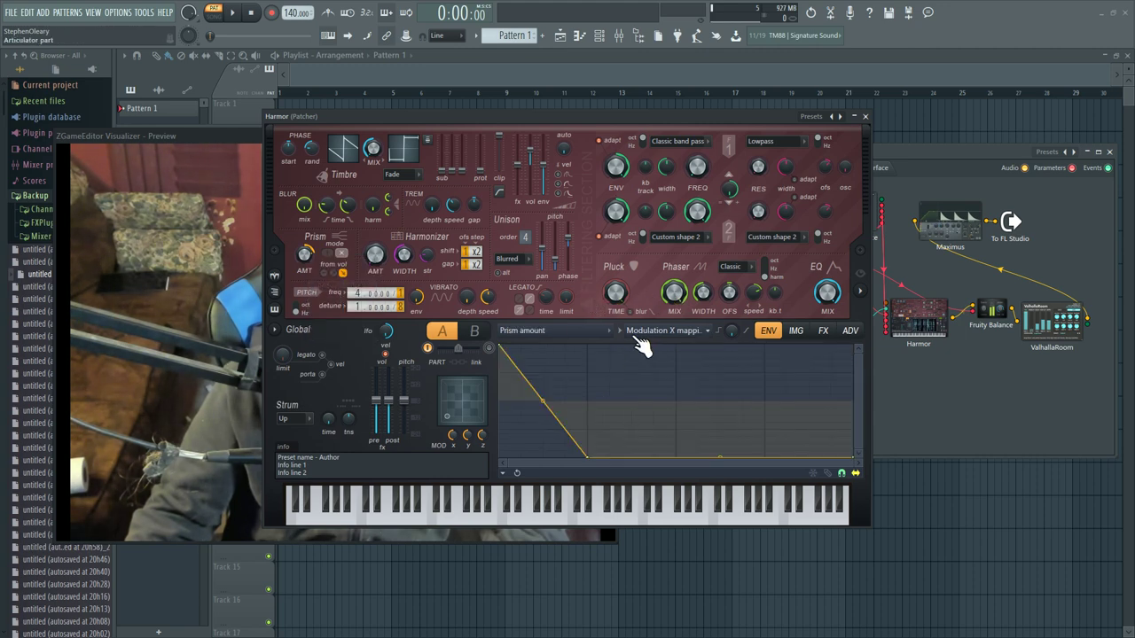
right_click(695, 171)
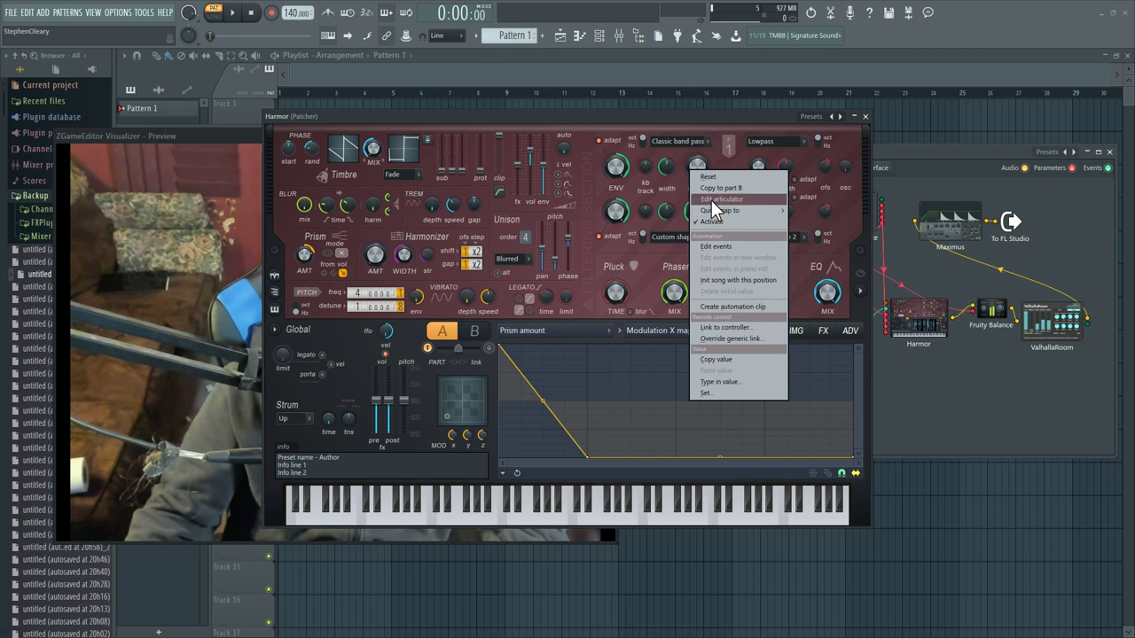
left_click(714, 201)
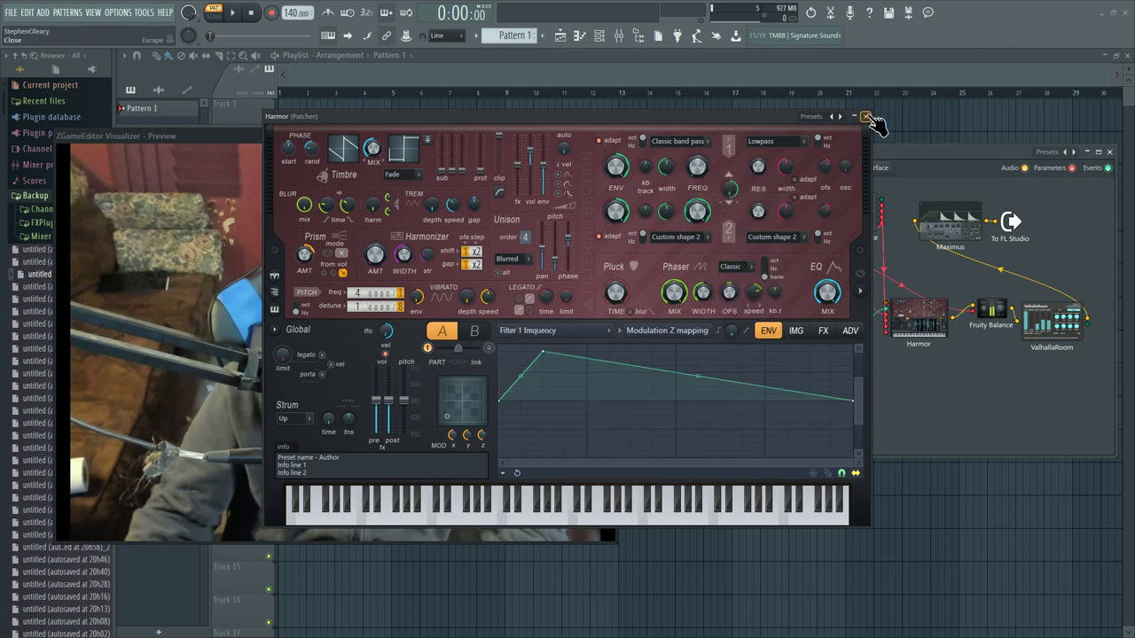
Close Harmor, view the X-Y-Z Controller's output mapping curve, then briefly inspect the Maximus limiter.
left_click(866, 116)
left_click(812, 255)
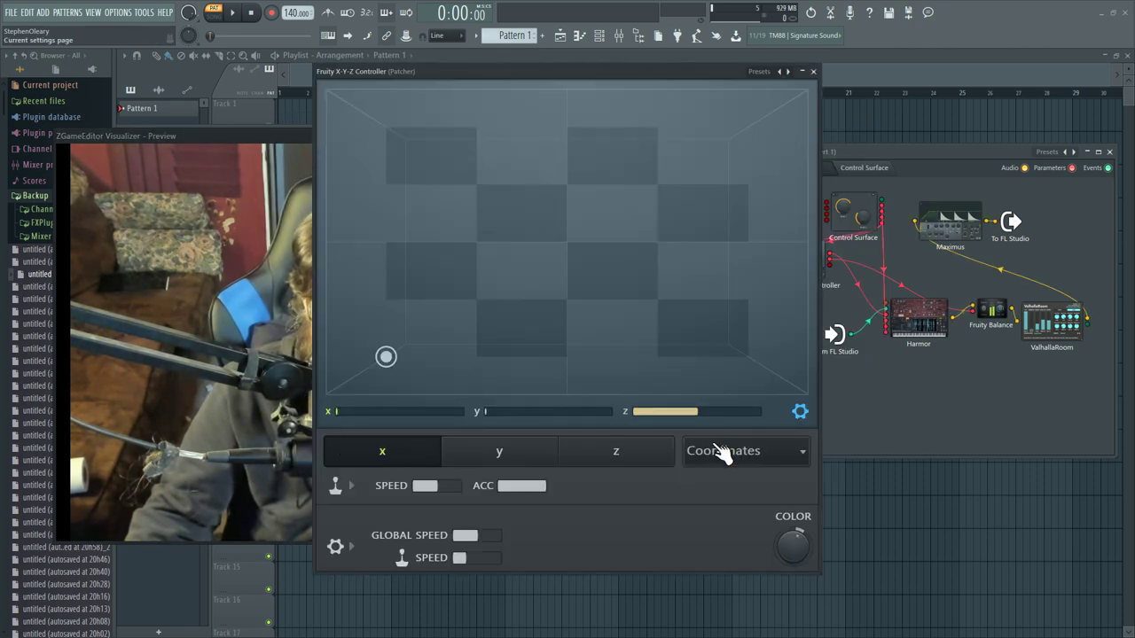
left_click(706, 495)
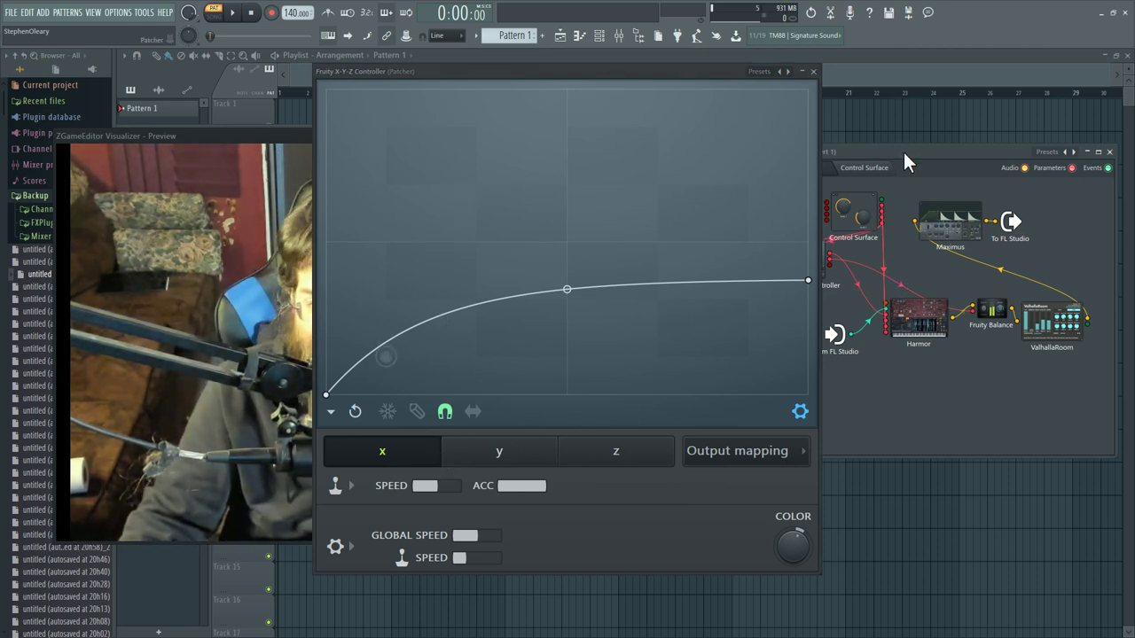
left_click(816, 72)
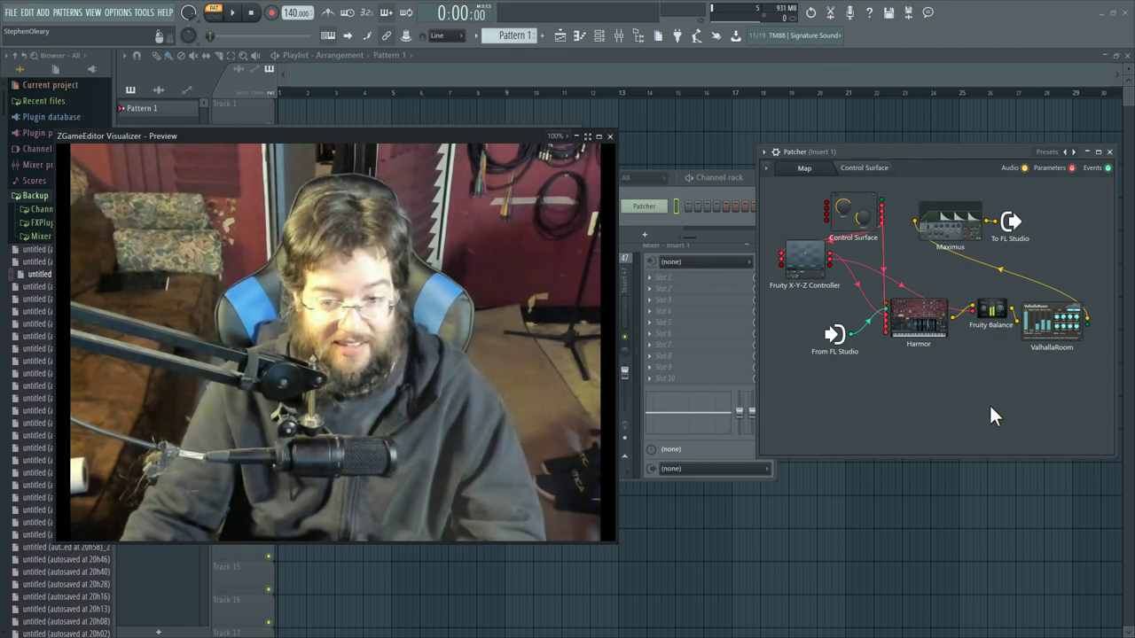
left_click(942, 222)
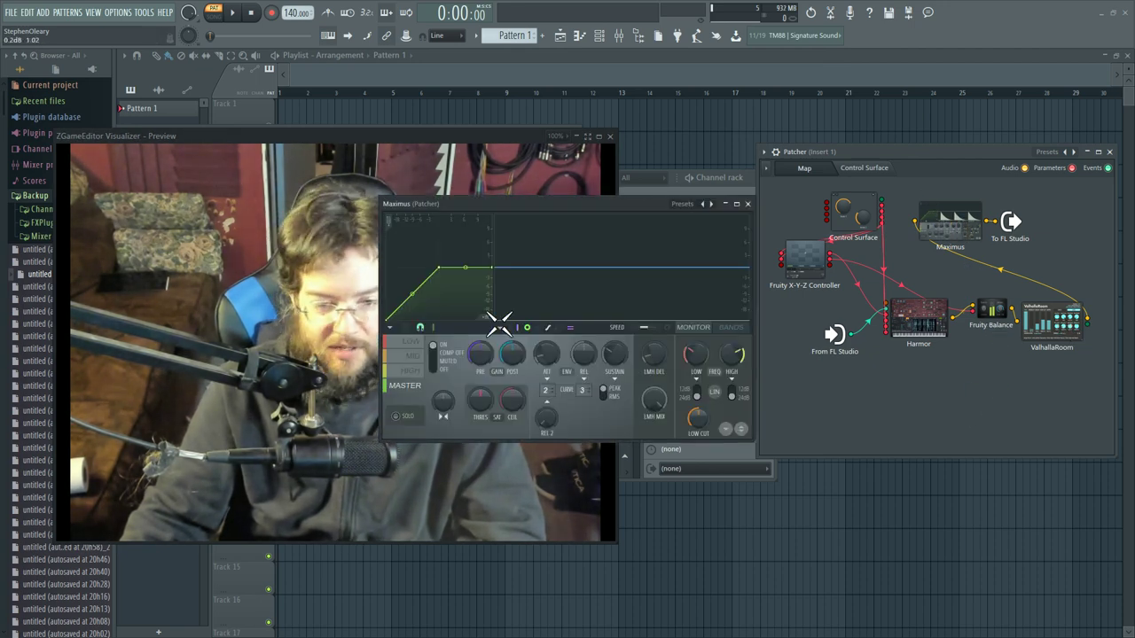
left_click(748, 205)
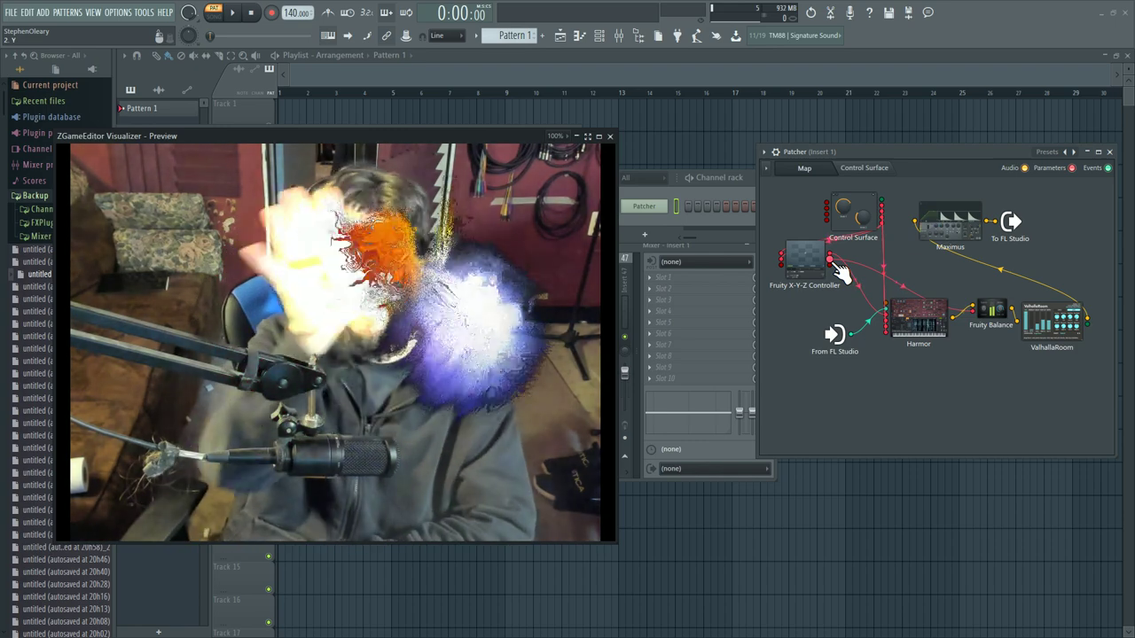
Reopen the X-Y-Z Controller to show the y-axis output curve, with the webcam preview in front.
double_click(834, 263)
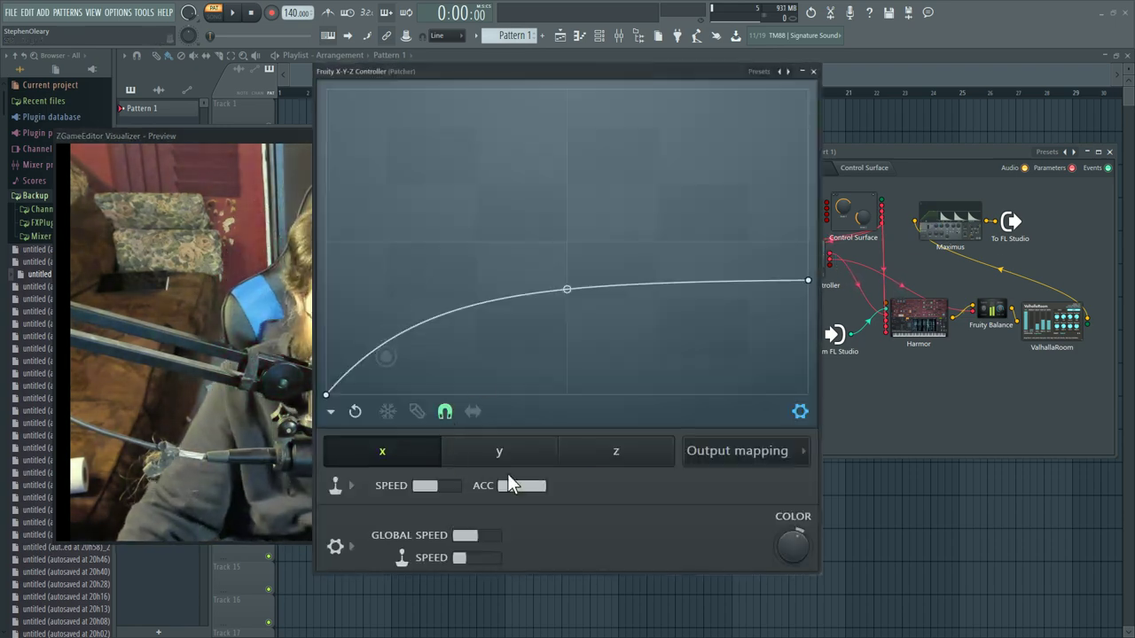
left_click(550, 466)
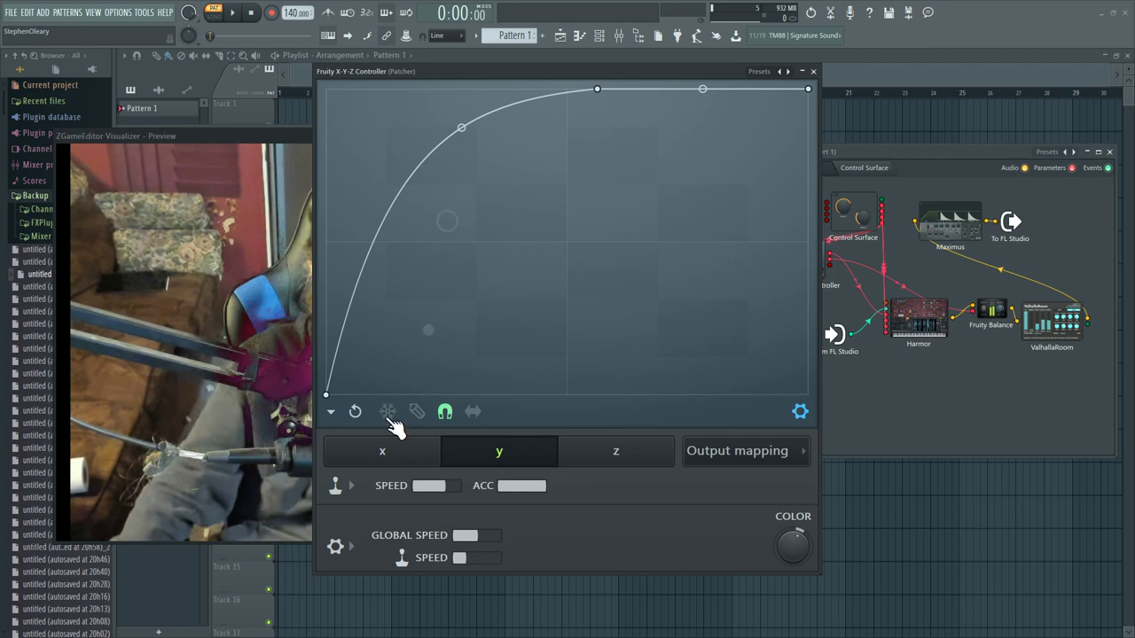
left_click(269, 139)
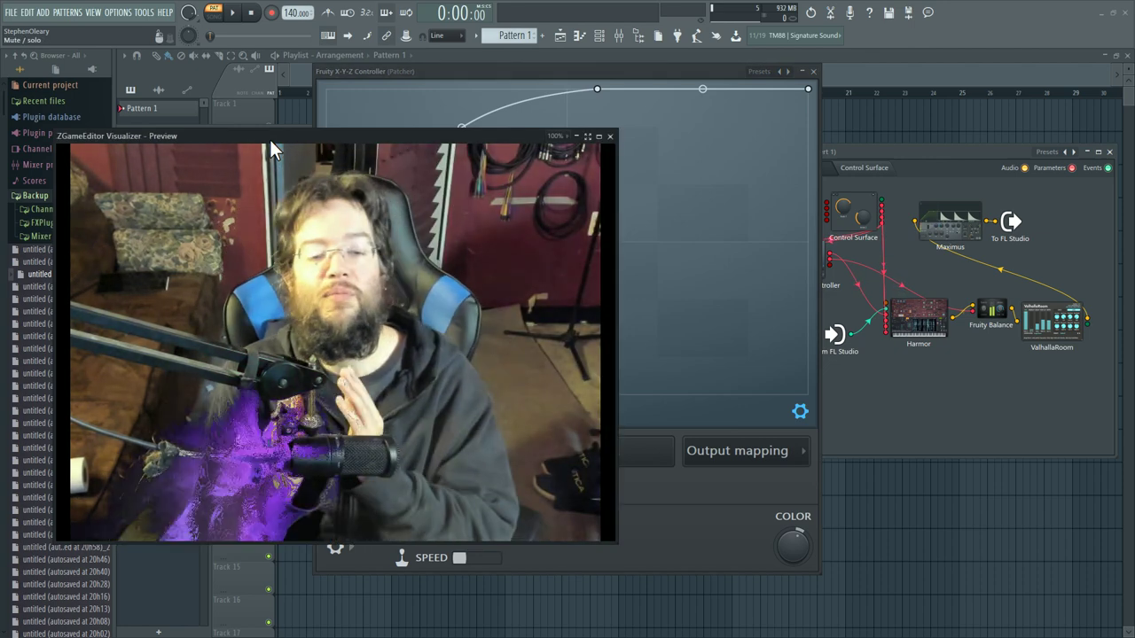